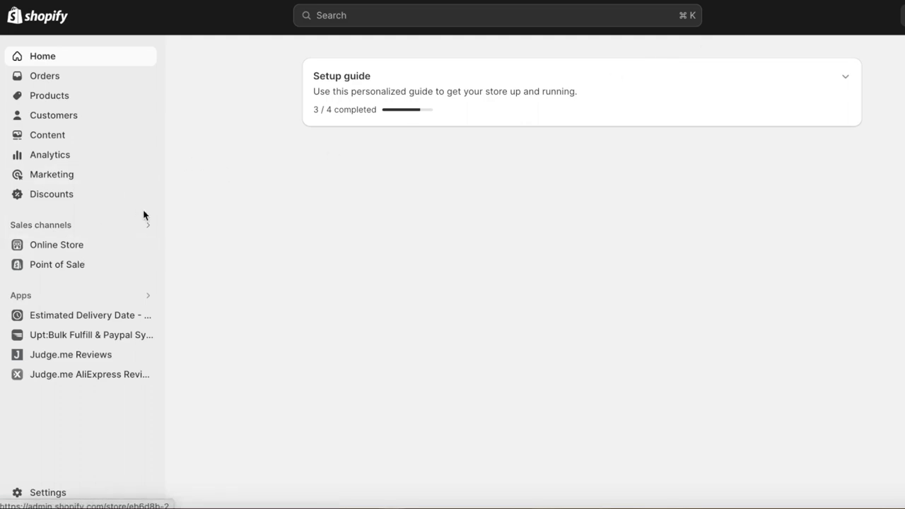
Step: Preview the live online store and open the Sample Tshirt product page from the All Products collection
left_click(151, 249)
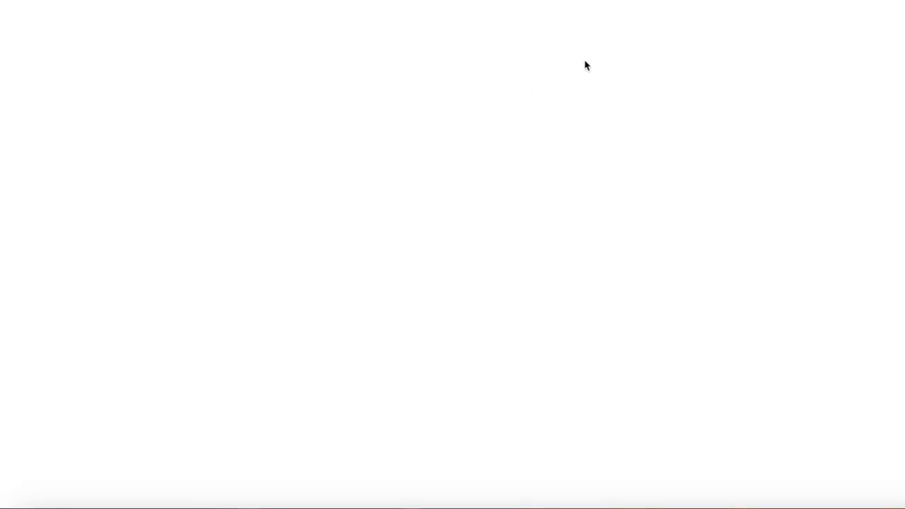
scroll(516, 148, "down", 5)
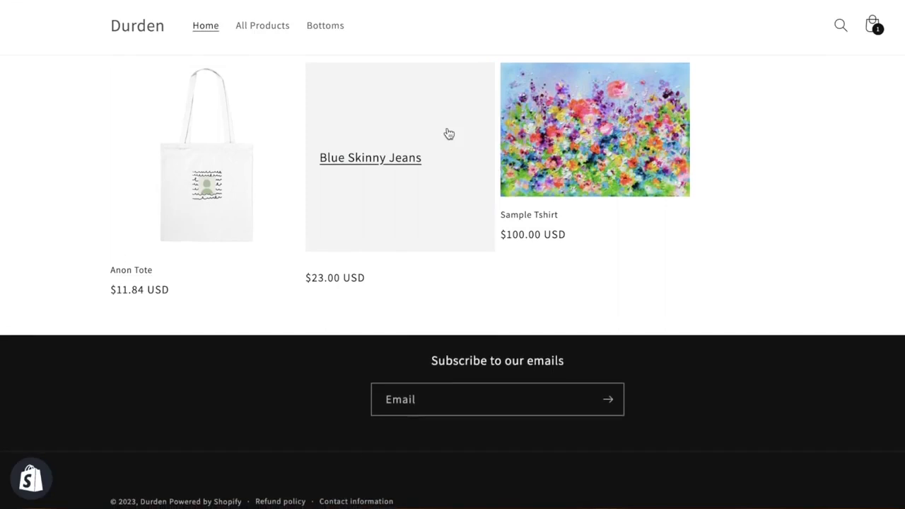
scroll(425, 127, "up", 5)
left_click(247, 53)
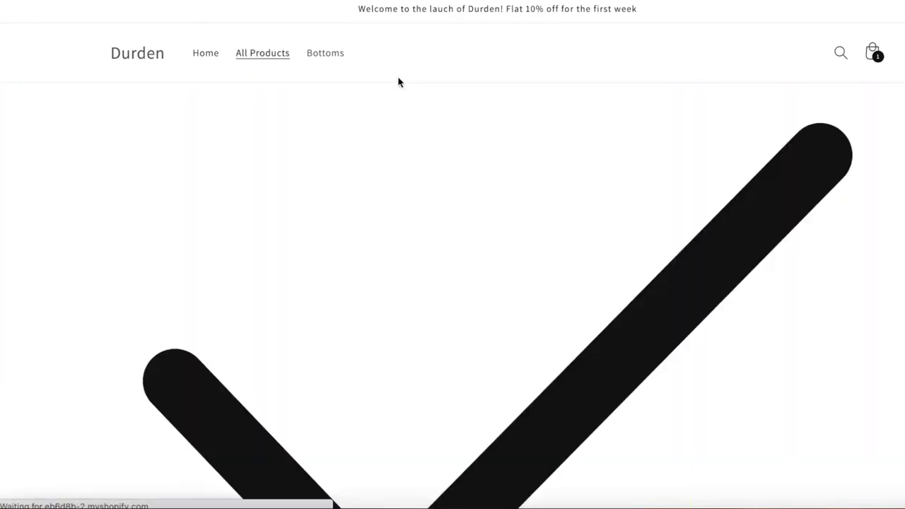
scroll(403, 177, "down", 3)
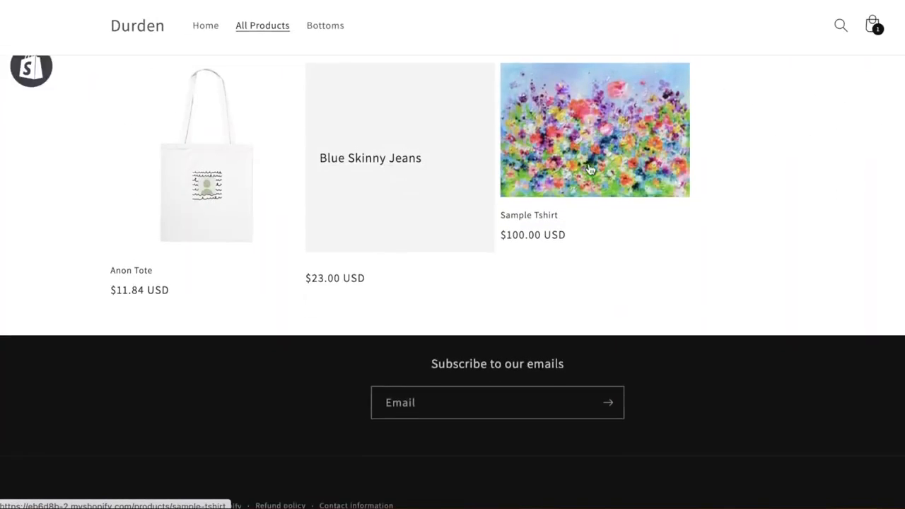
left_click(596, 123)
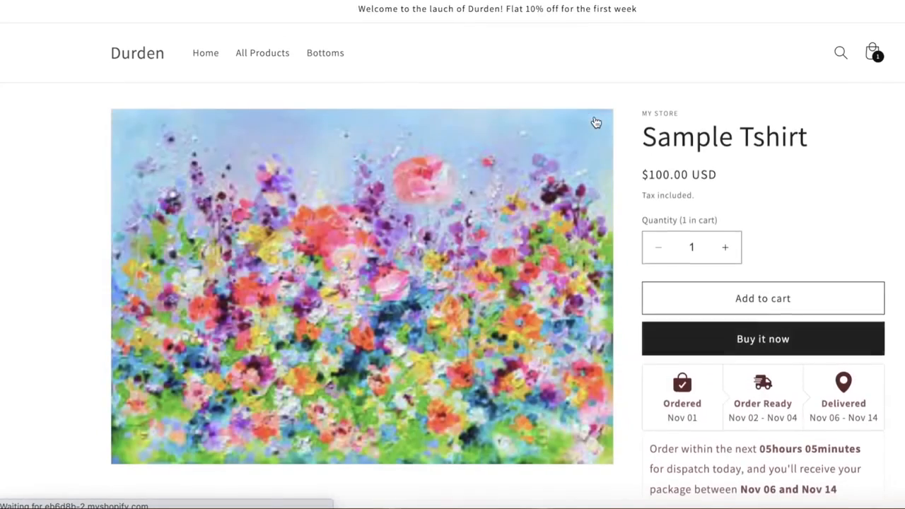
scroll(613, 184, "down", 4)
scroll(622, 203, "up", 4)
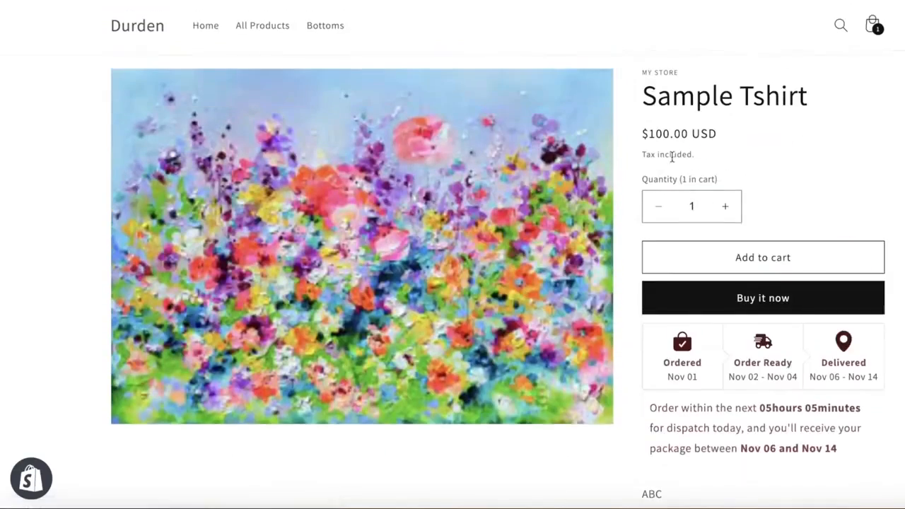
Step: Start an immediate purchase of the Sample Tshirt and check the shipping method offered at checkout
left_click(797, 307)
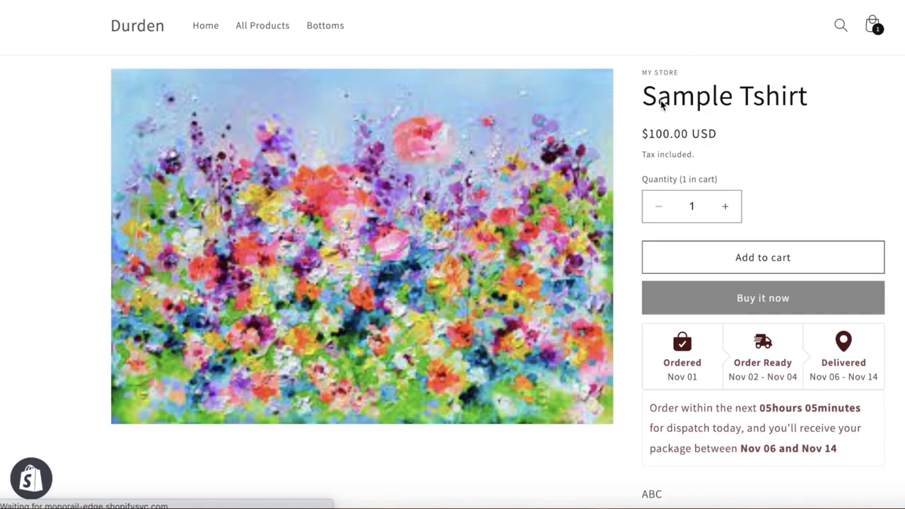
scroll(421, 92, "down", 6)
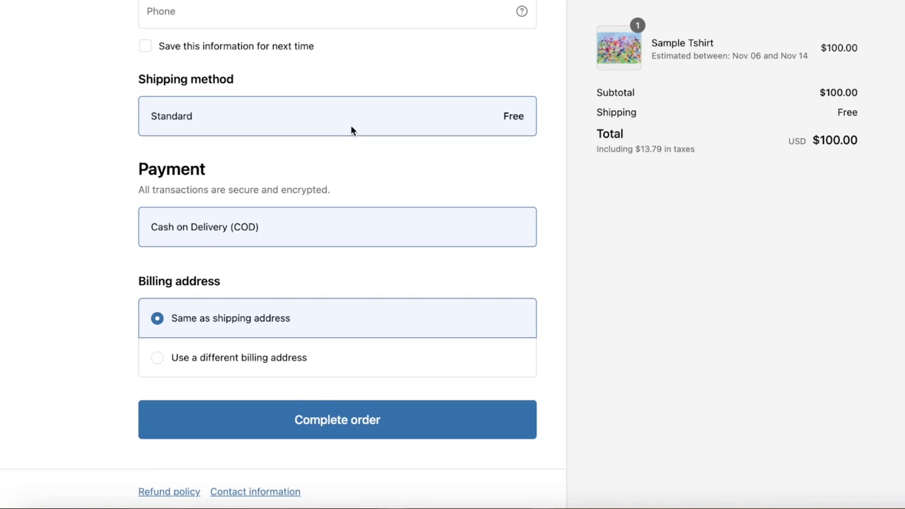
scroll(351, 129, "up", 1)
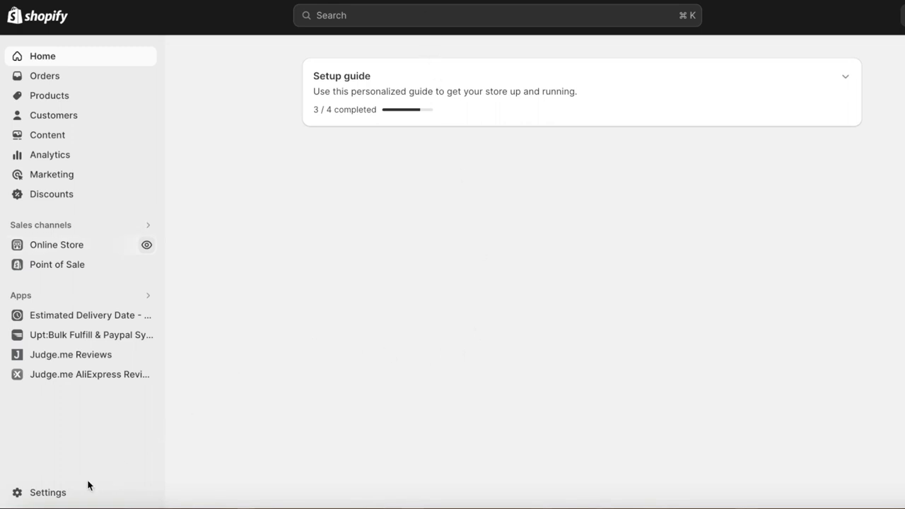
Step: Open the General shipping profile from the store's shipping and delivery settings
left_click(64, 493)
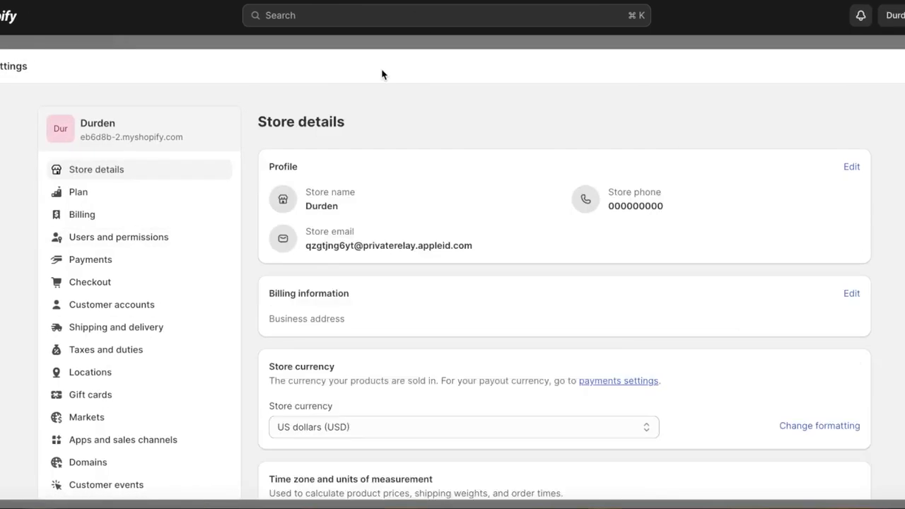
left_click(163, 328)
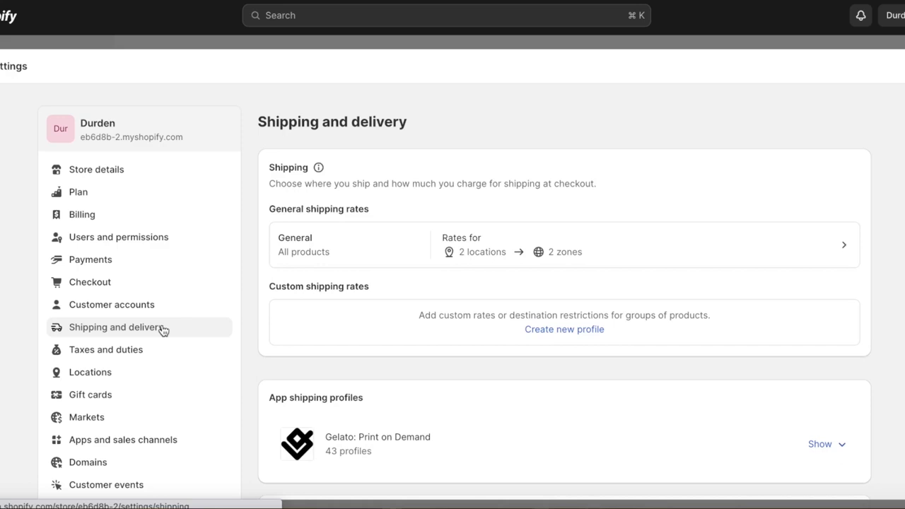
left_click(480, 238)
scroll(676, 153, "down", 3)
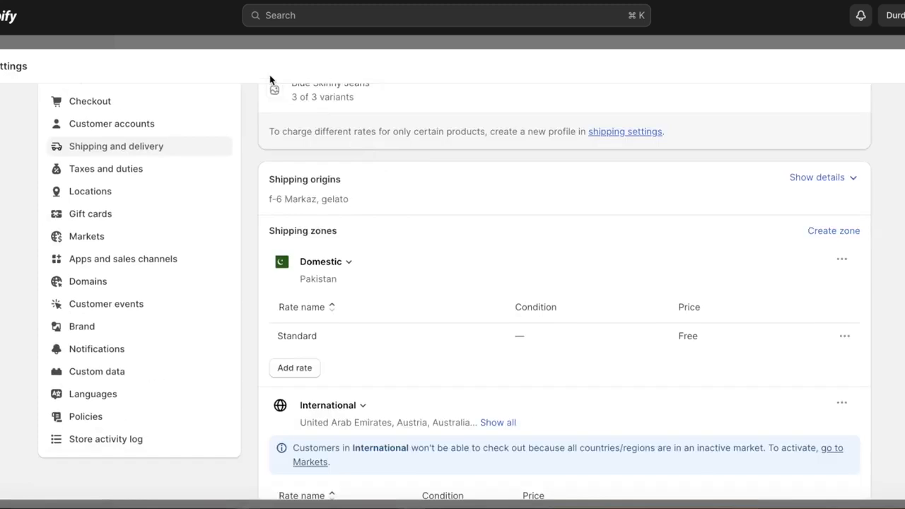
scroll(321, 133, "up", 2)
left_click(268, 95)
scroll(541, 254, "down", 1)
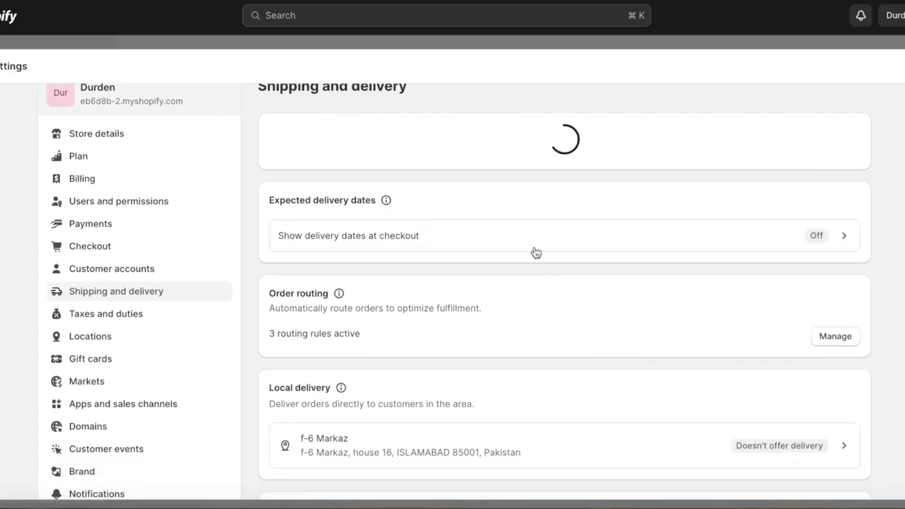
left_click(478, 203)
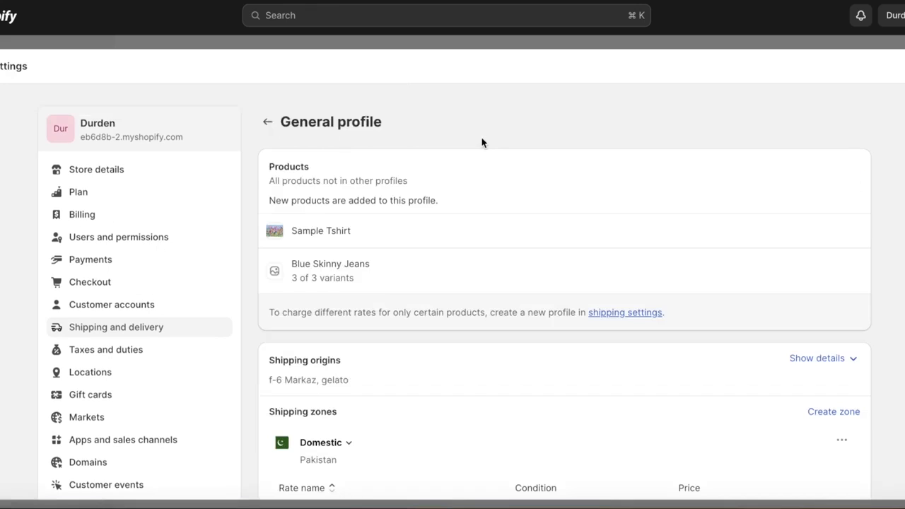
Step: Delete the Domestic and International shipping zones from the General profile and save the changes
scroll(529, 386, "down", 8)
scroll(498, 233, "up", 2)
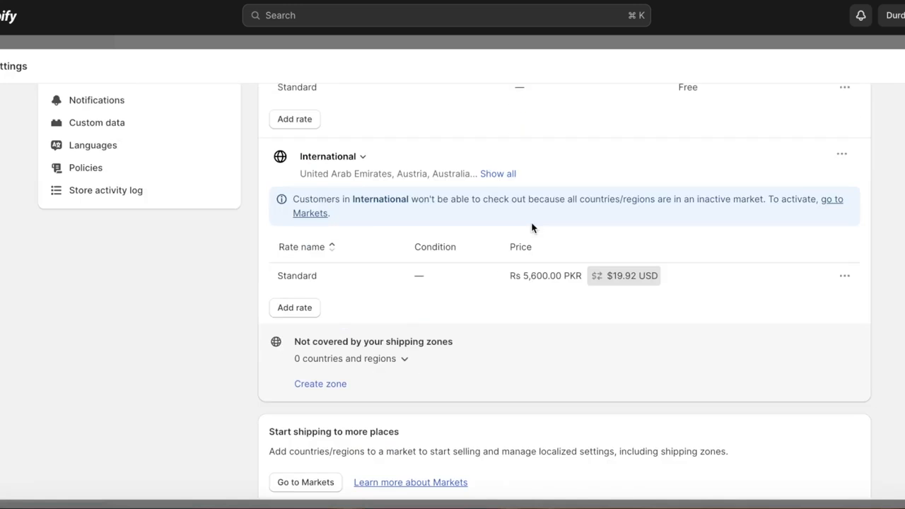
scroll(529, 226, "up", 3)
left_click(841, 229)
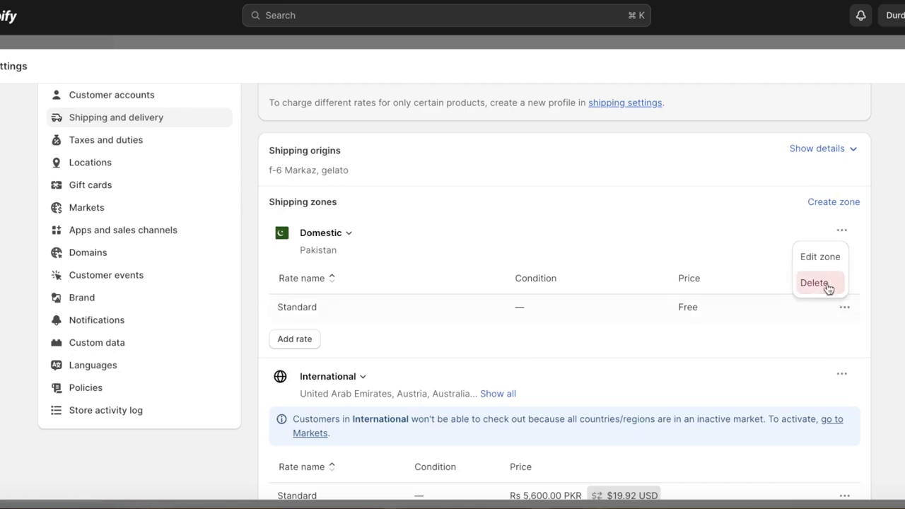
left_click(814, 281)
left_click(842, 229)
left_click(838, 289)
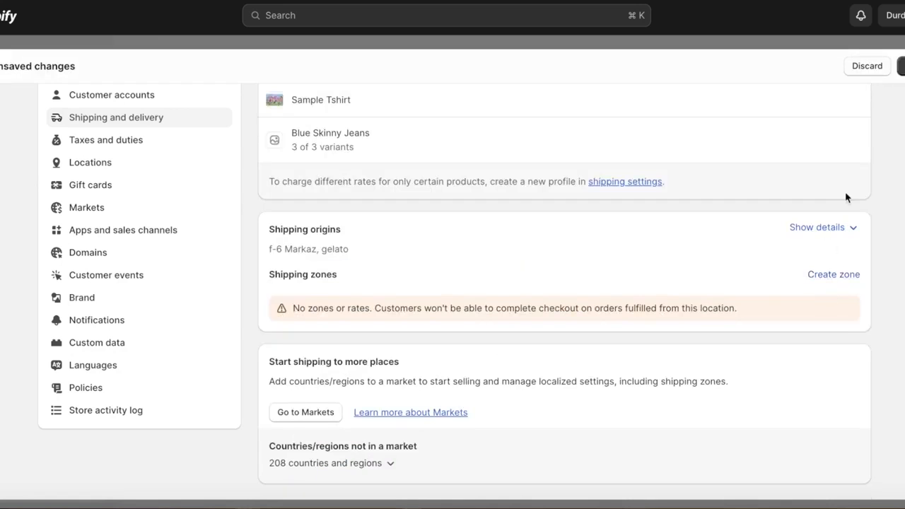
scroll(453, 210, "up", 2)
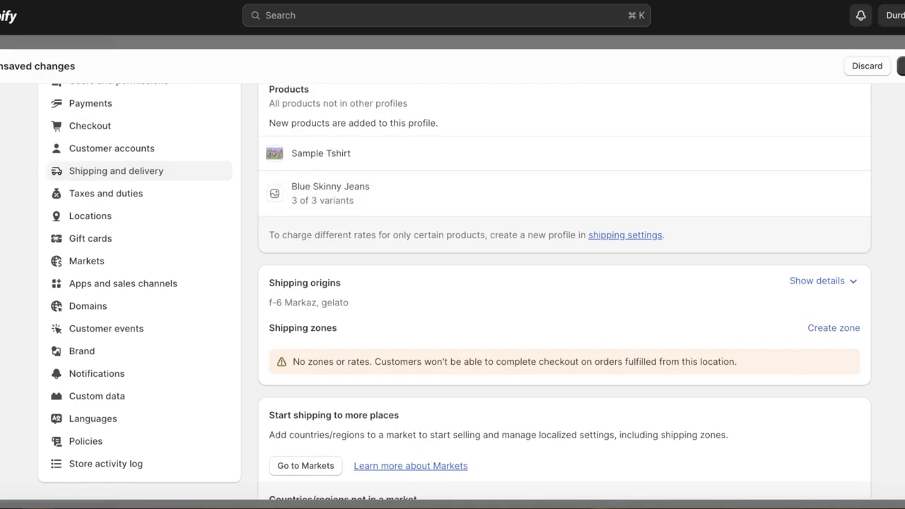
left_click(902, 66)
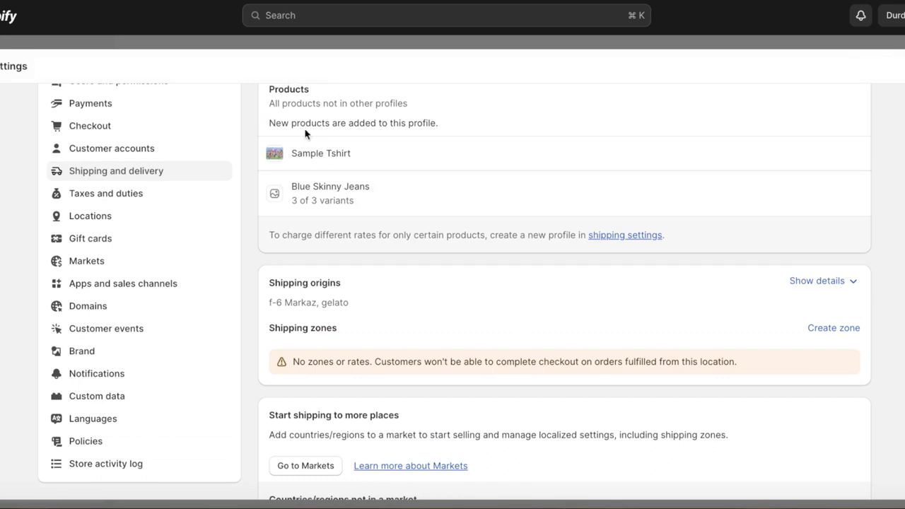
Step: Examine the shipping and delivery settings, from shipping rates and delivery dates through local delivery, pickup, packages and custom fulfillment
left_click(156, 171)
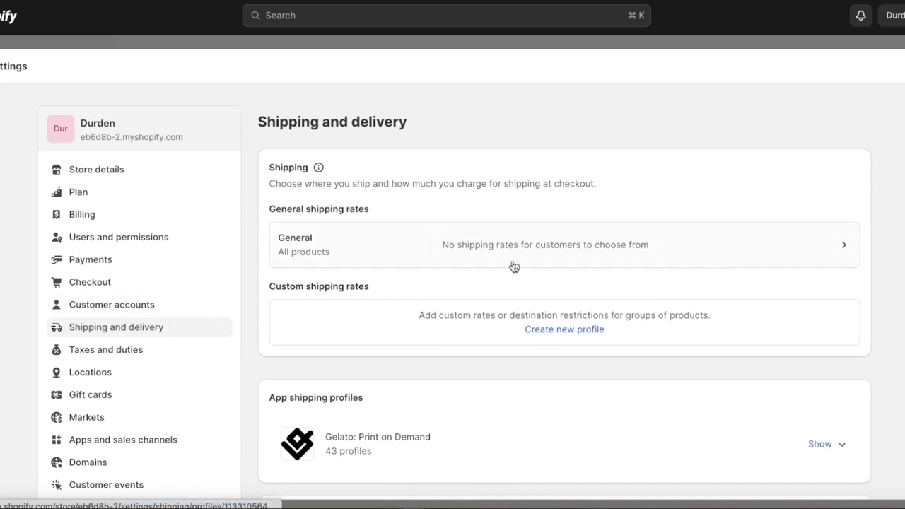
scroll(751, 228, "down", 3)
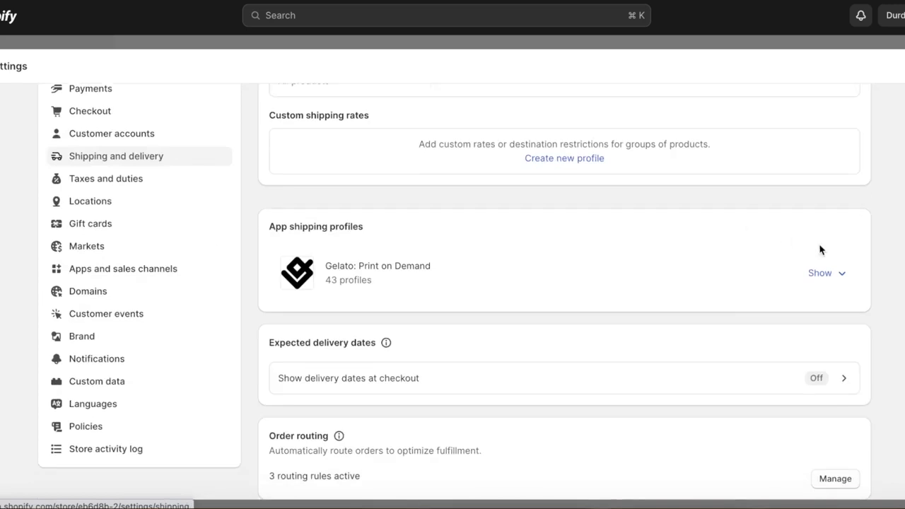
scroll(442, 309, "down", 1)
scroll(467, 336, "down", 3)
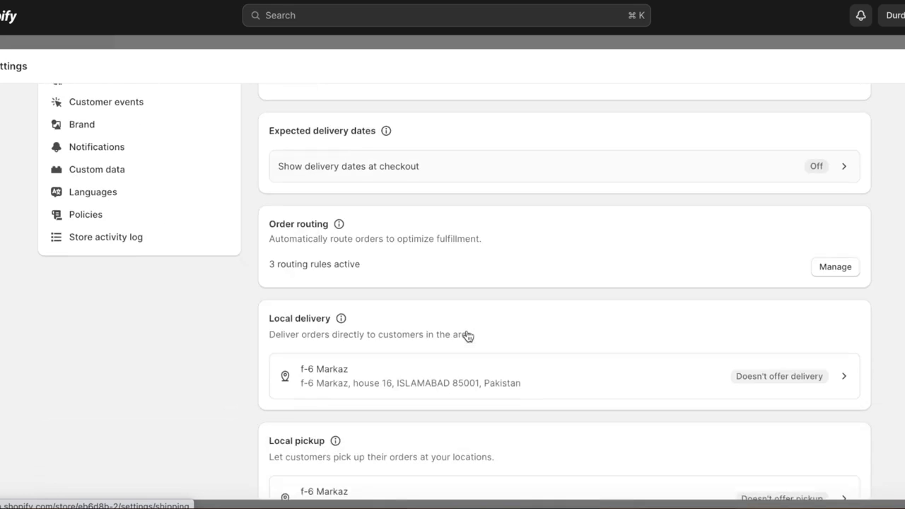
scroll(355, 245, "down", 3)
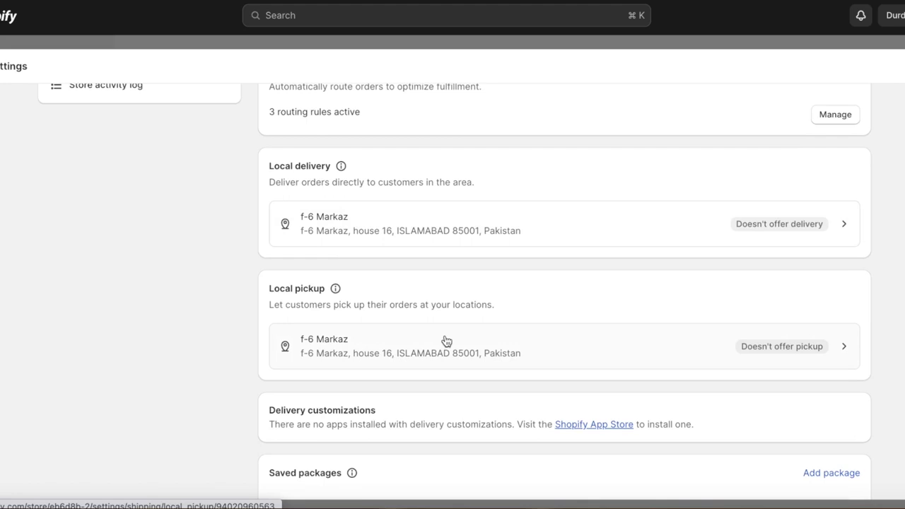
scroll(446, 342, "down", 2)
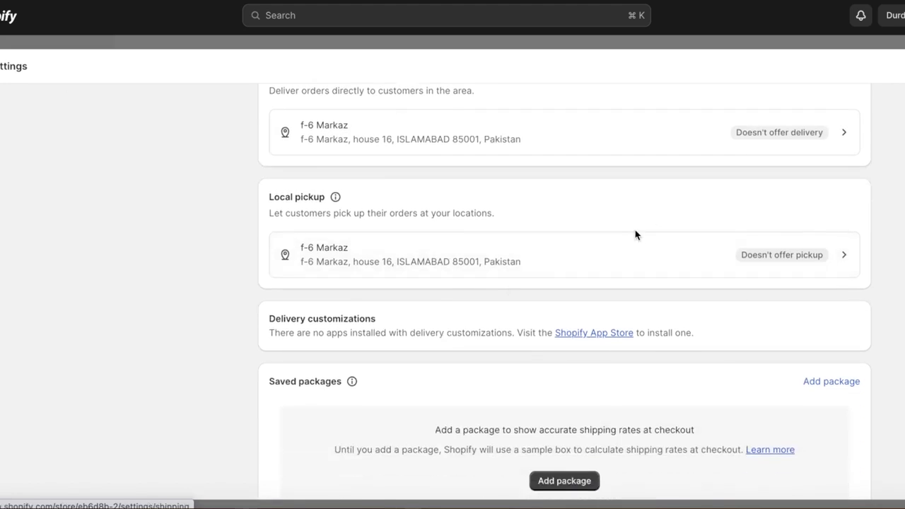
scroll(636, 235, "up", 2)
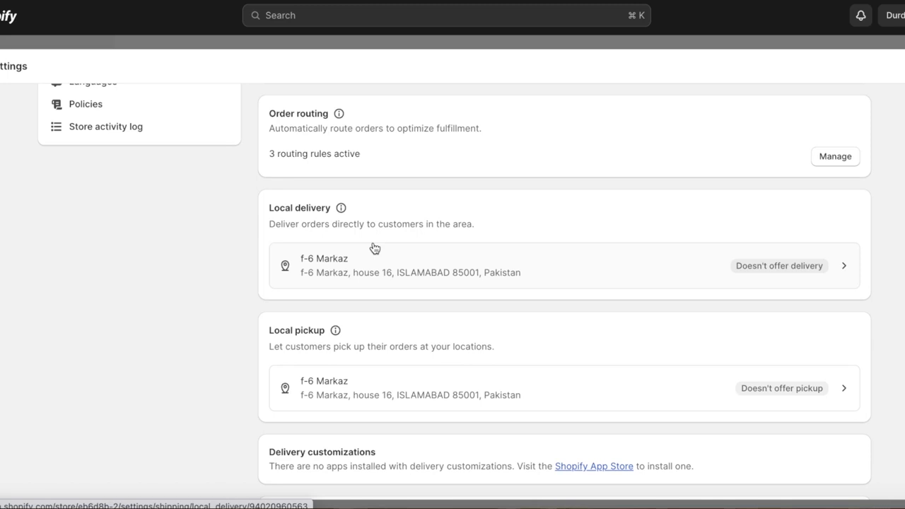
scroll(374, 247, "up", 10)
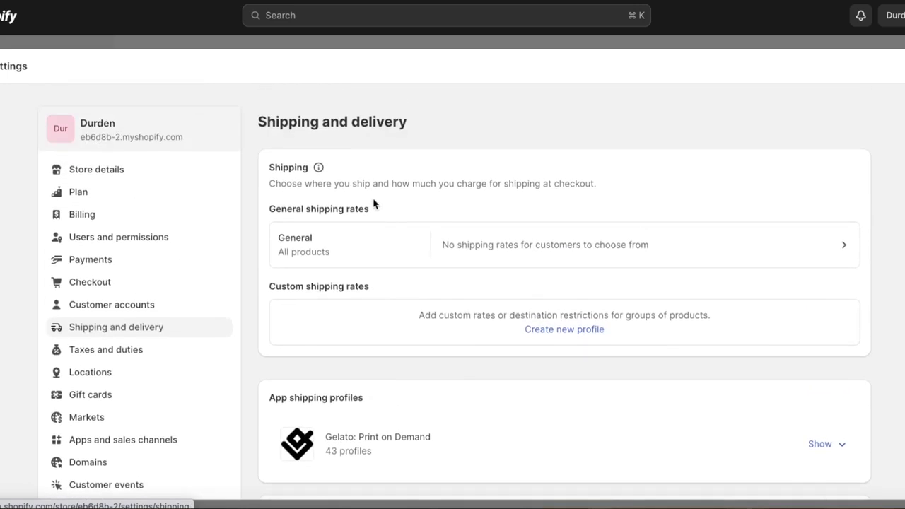
scroll(374, 205, "down", 6)
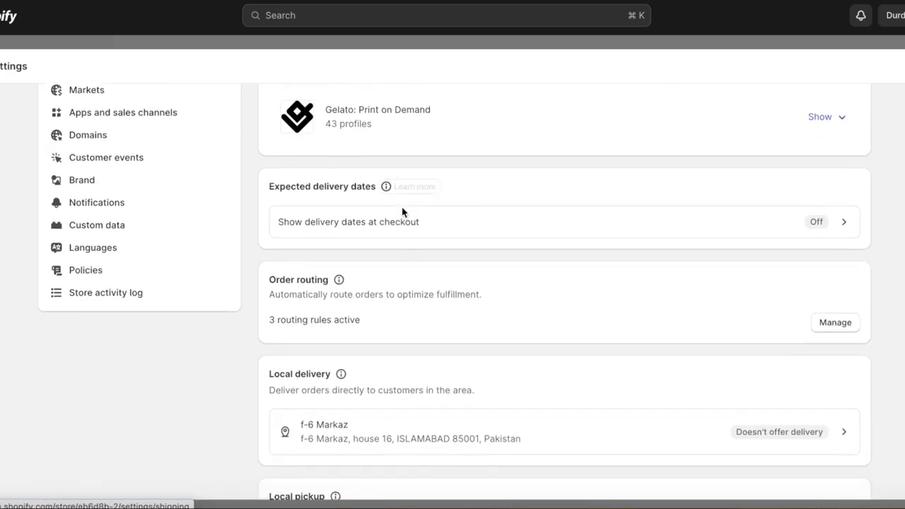
scroll(407, 216, "down", 7)
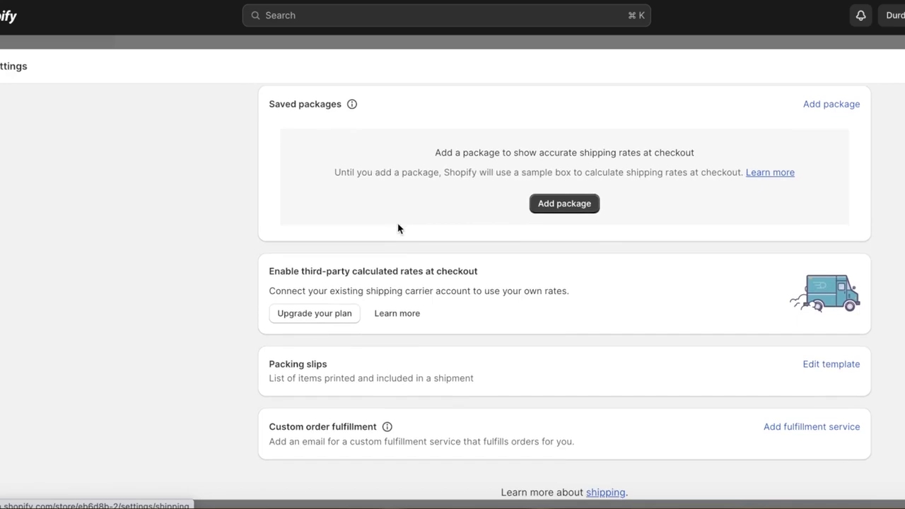
scroll(393, 220, "up", 13)
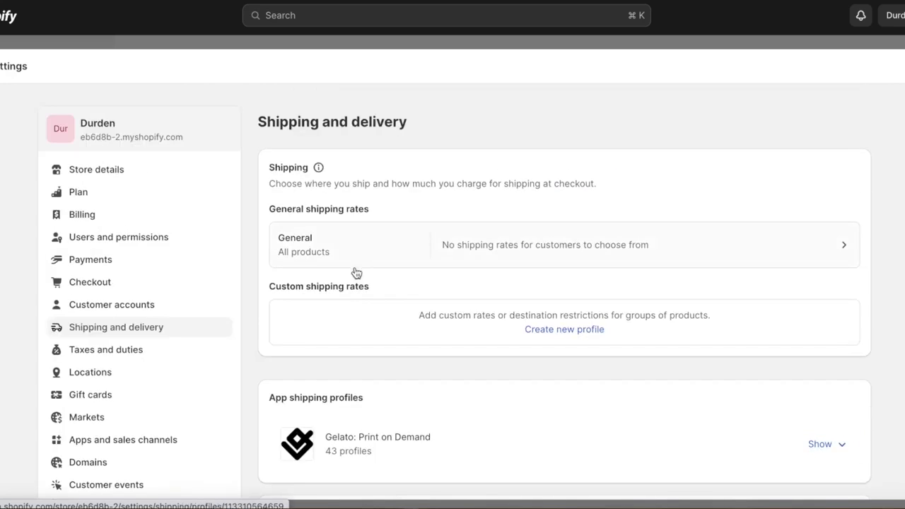
Step: Review the store's Locations settings and look at the form for adding a new location
left_click(225, 377)
scroll(425, 181, "down", 3)
scroll(468, 192, "up", 3)
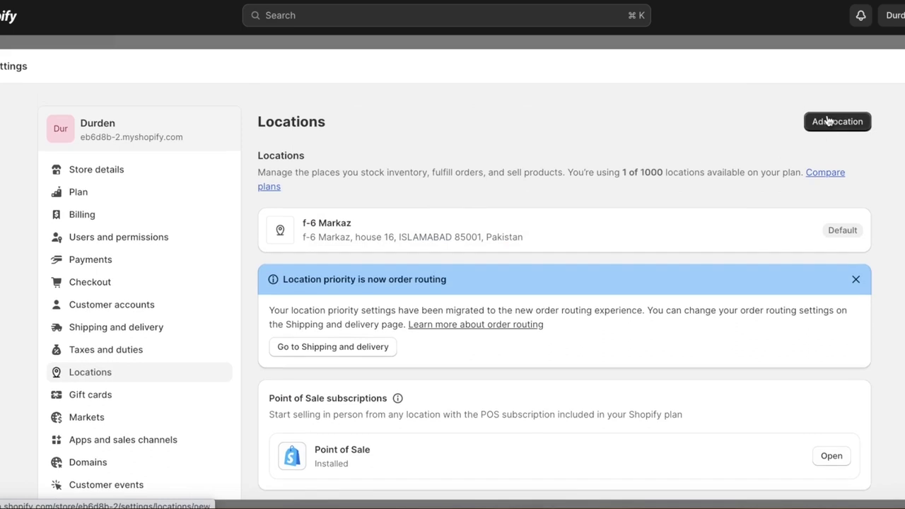
left_click(826, 120)
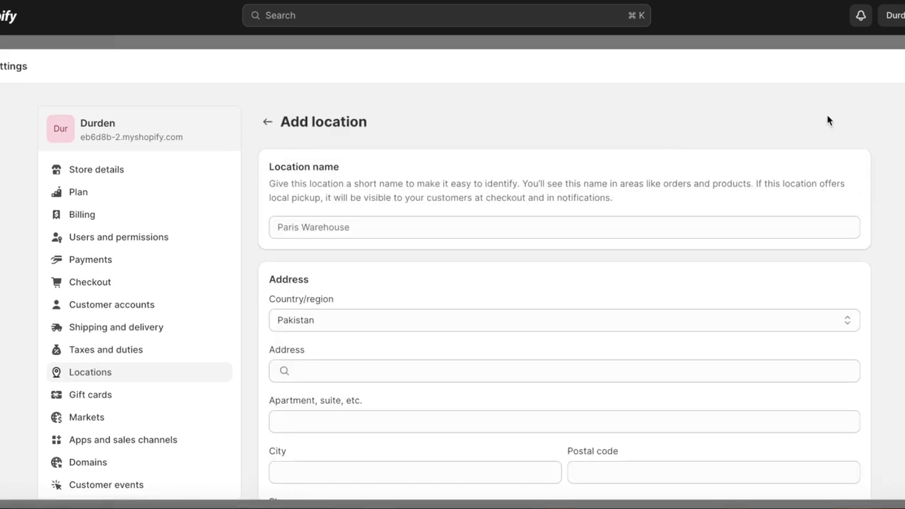
left_click(267, 122)
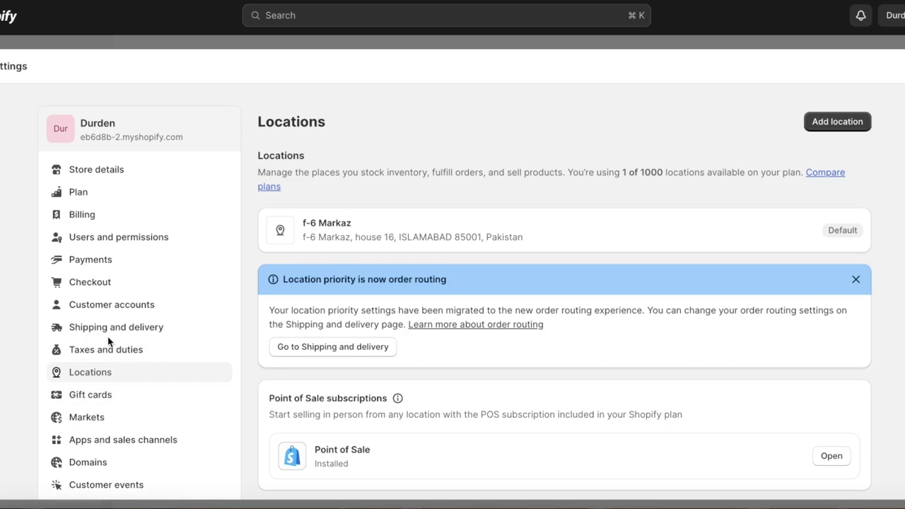
Step: Look through the store's Taxes and duties settings, including the sales tax collection list
left_click(106, 349)
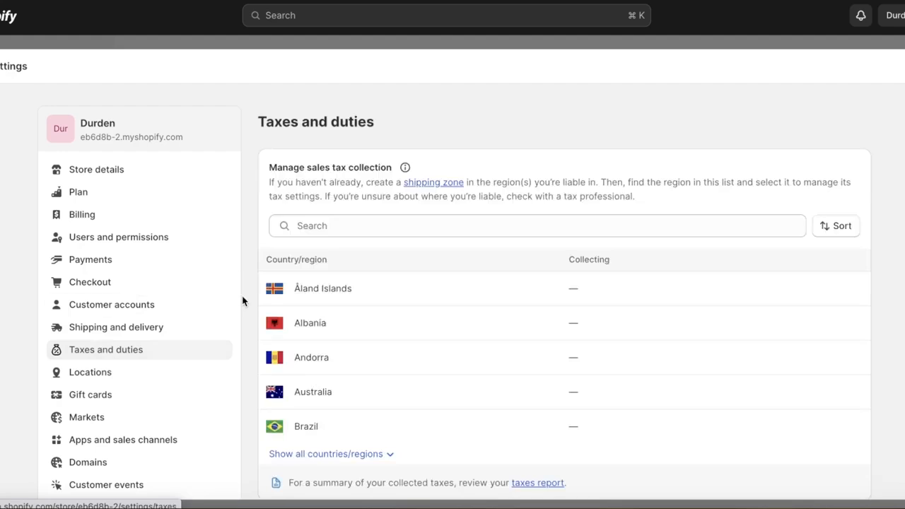
scroll(545, 178, "down", 5)
scroll(442, 190, "up", 1)
scroll(442, 186, "up", 5)
Step: Open the General profile from the shipping and delivery settings and go to its shipping zones
left_click(121, 329)
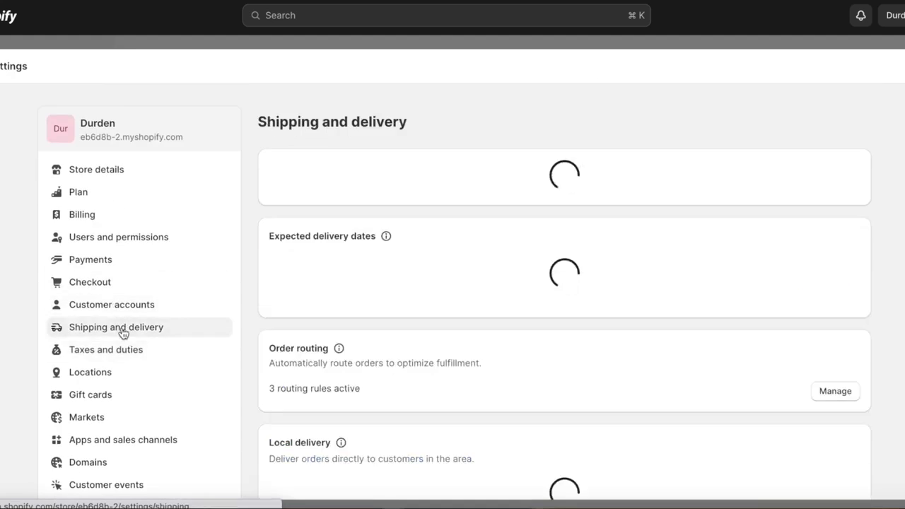
left_click(734, 237)
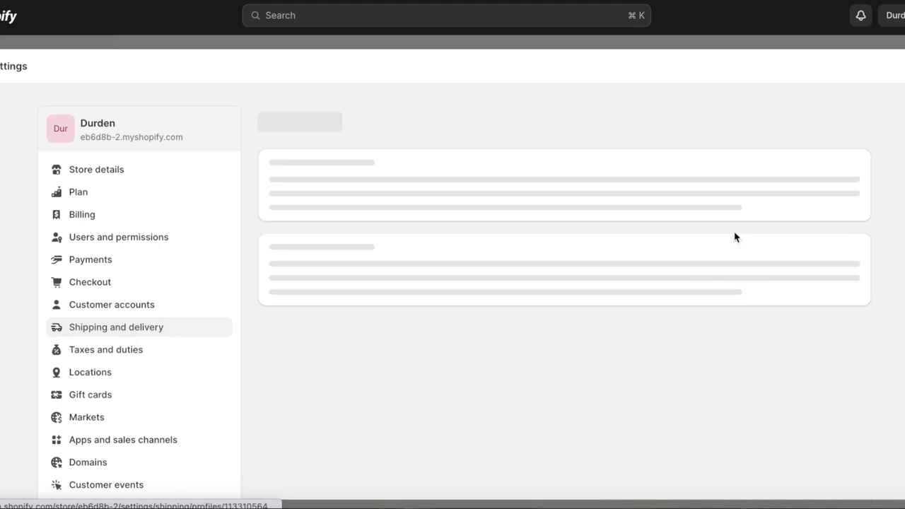
scroll(696, 243, "down", 3)
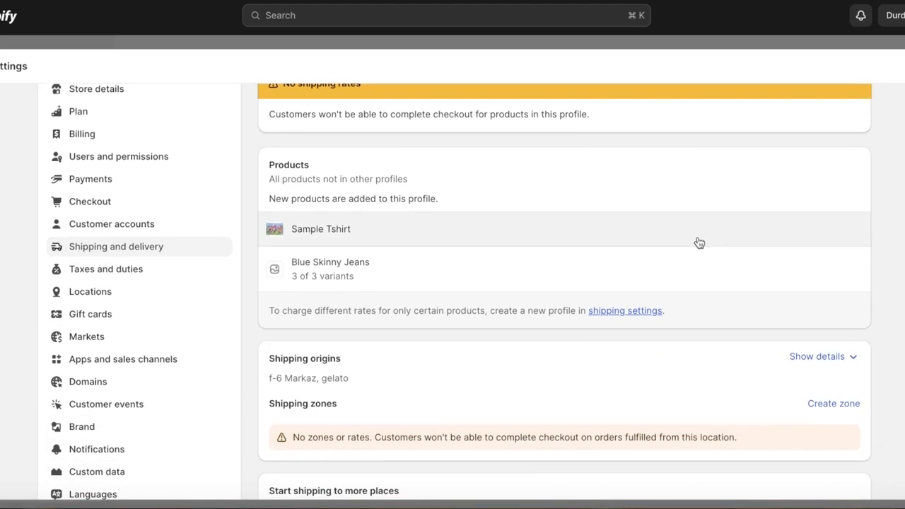
scroll(679, 251, "down", 5)
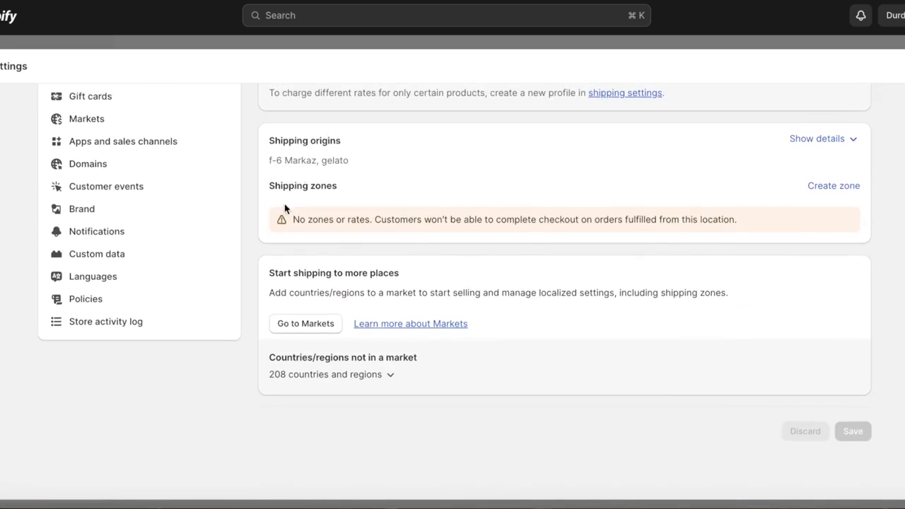
Step: Create a shipping zone named Domestic Delivery that covers Pakistan
left_click(824, 185)
scroll(337, 242, "down", 2)
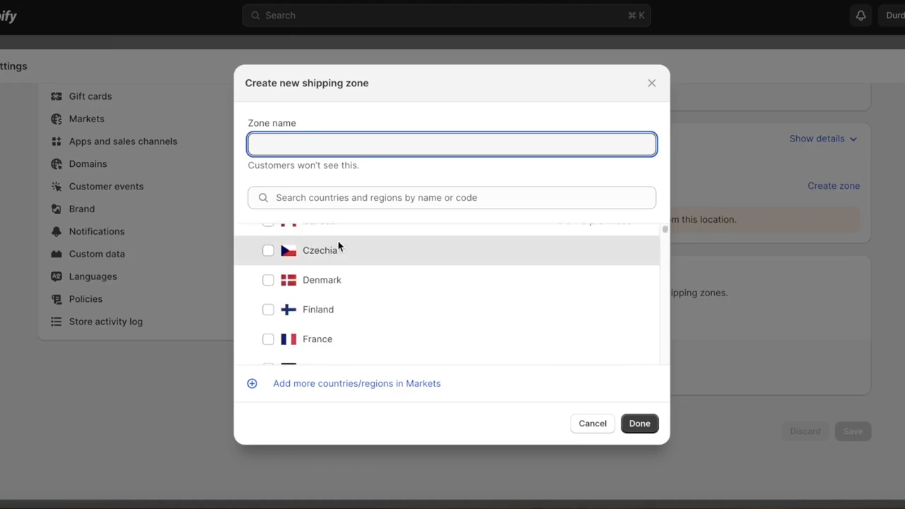
scroll(336, 243, "down", 12)
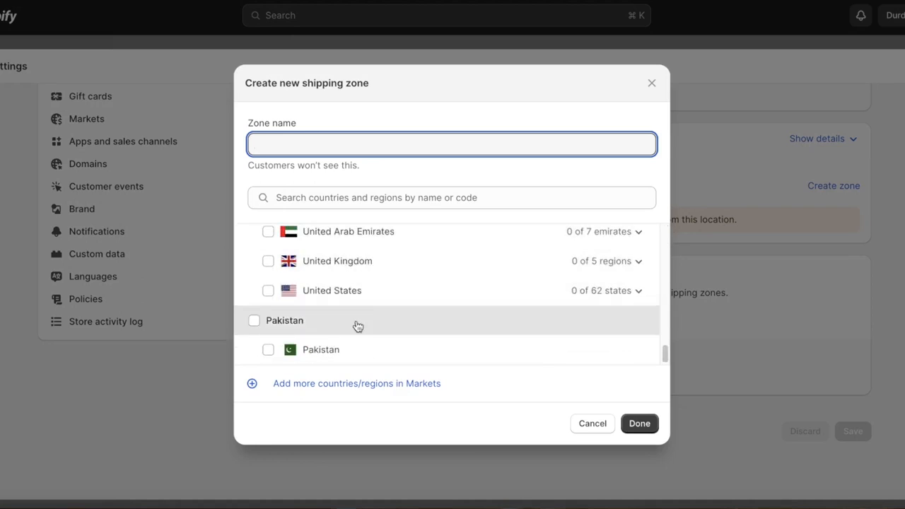
left_click(254, 320)
left_click(331, 148)
type("Local")
type("Domestic Delivery")
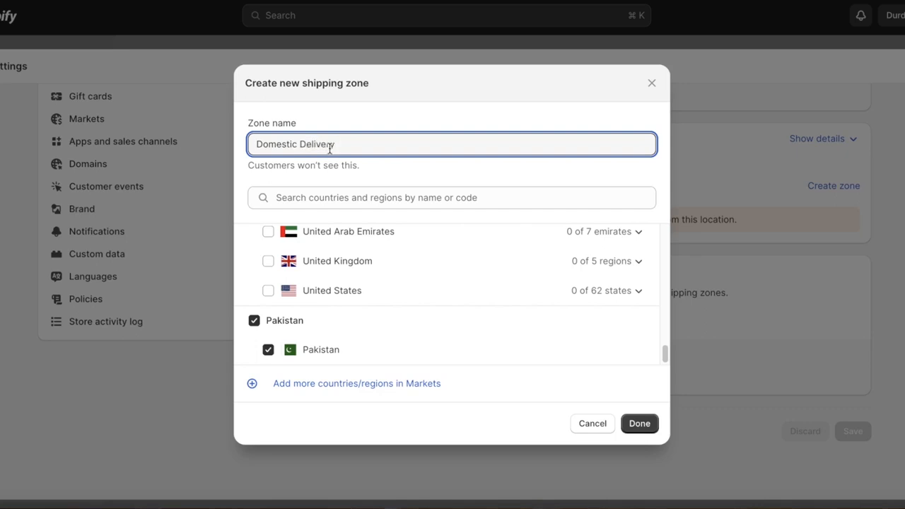
left_click(644, 424)
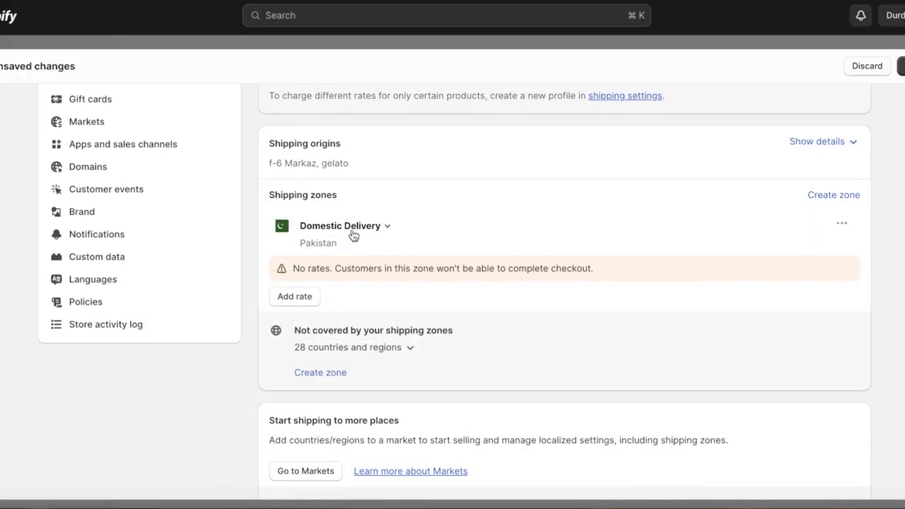
Step: Start a new rate for the Domestic Delivery zone, check the carrier or app option, and choose to set up your own rates
scroll(353, 240, "up", 3)
scroll(347, 283, "down", 2)
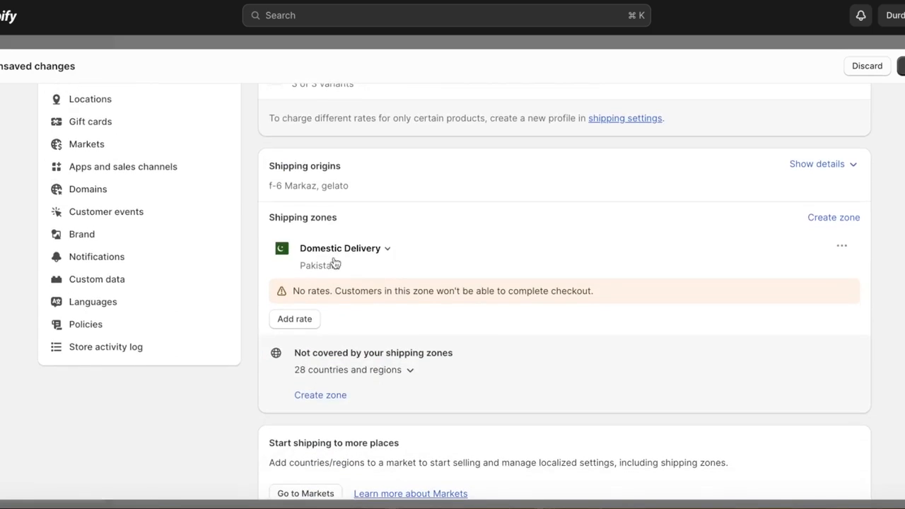
scroll(336, 263, "up", 4)
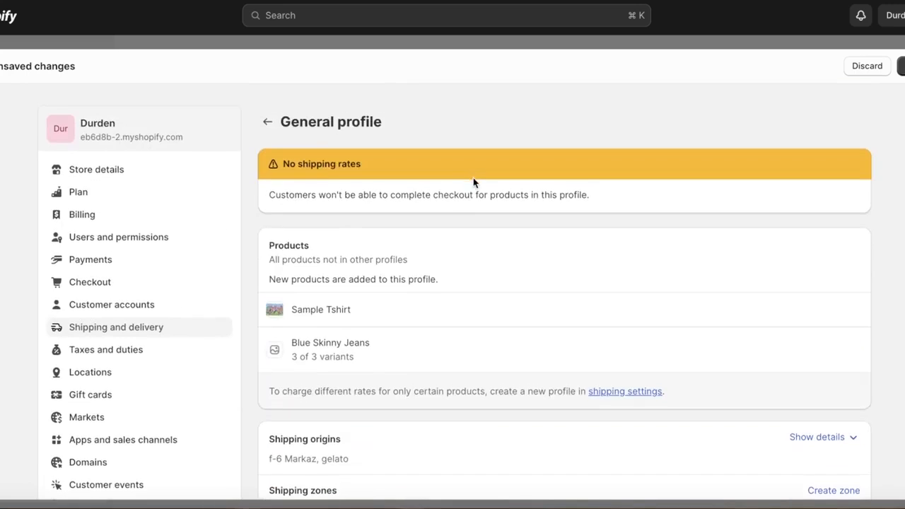
scroll(316, 278, "down", 3)
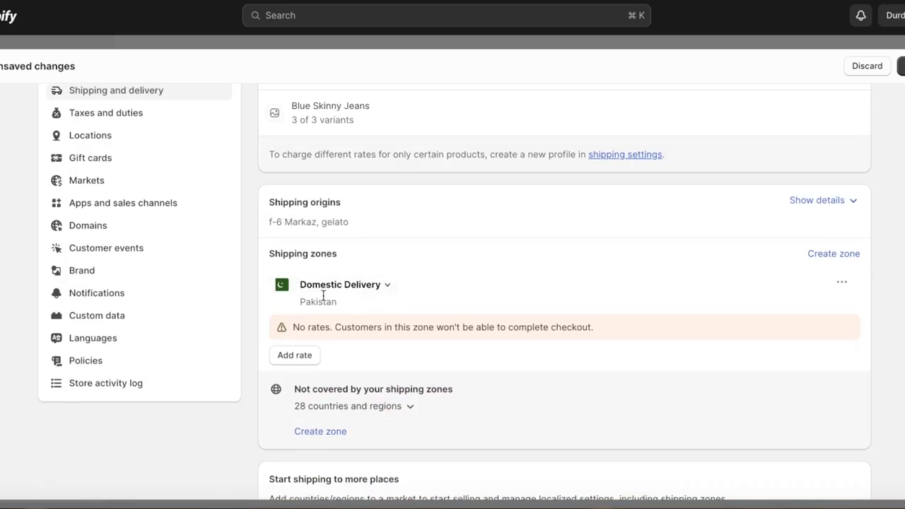
left_click(304, 358)
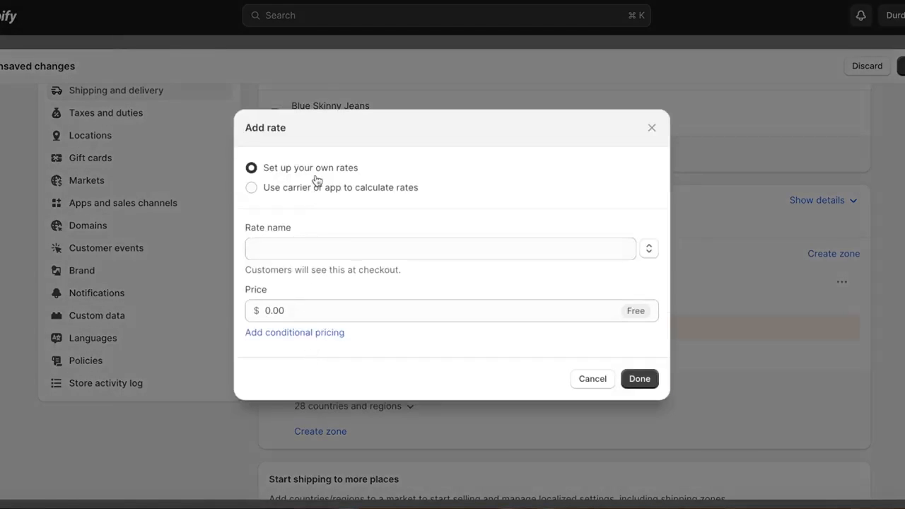
left_click(312, 187)
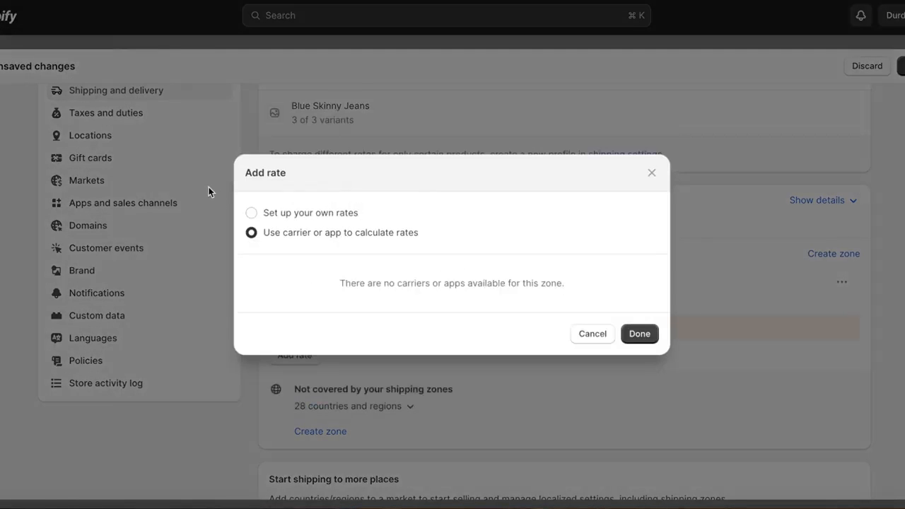
left_click(262, 210)
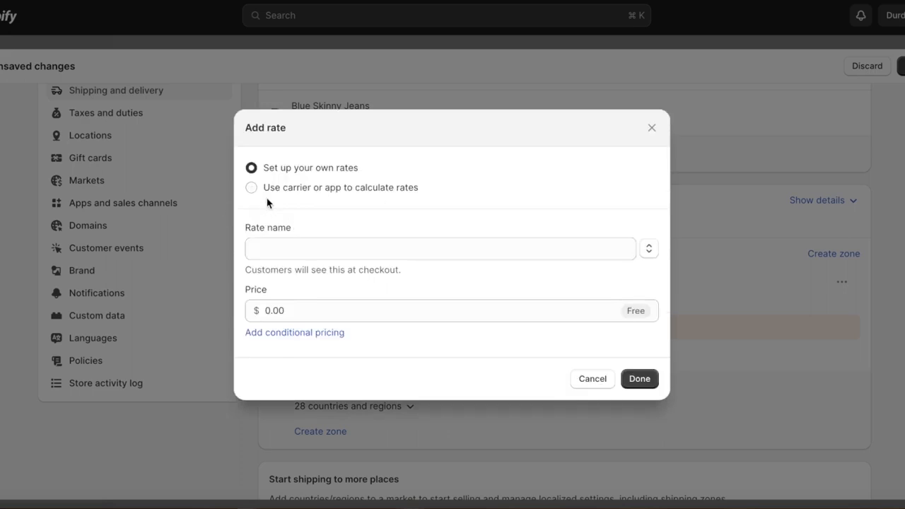
Step: Name the rate US Flat Rate and set its price to $5.00
left_click(272, 248)
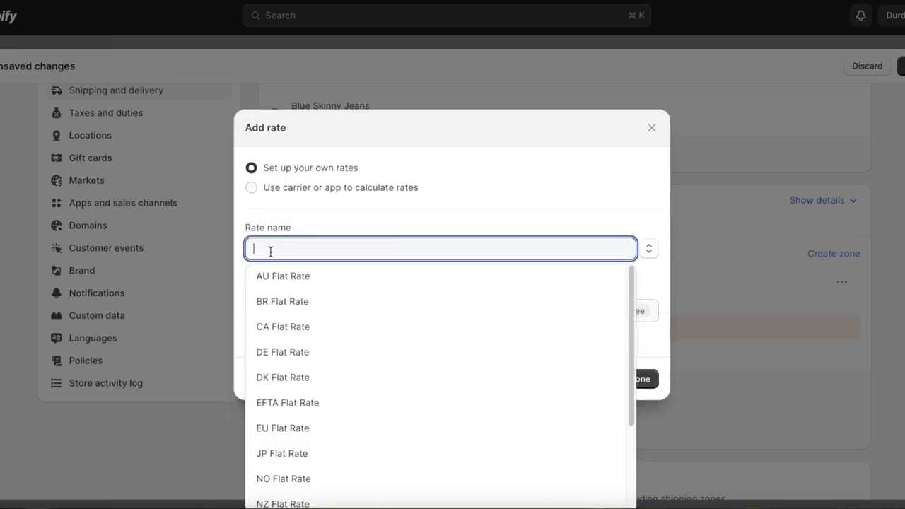
scroll(259, 288, "down", 2)
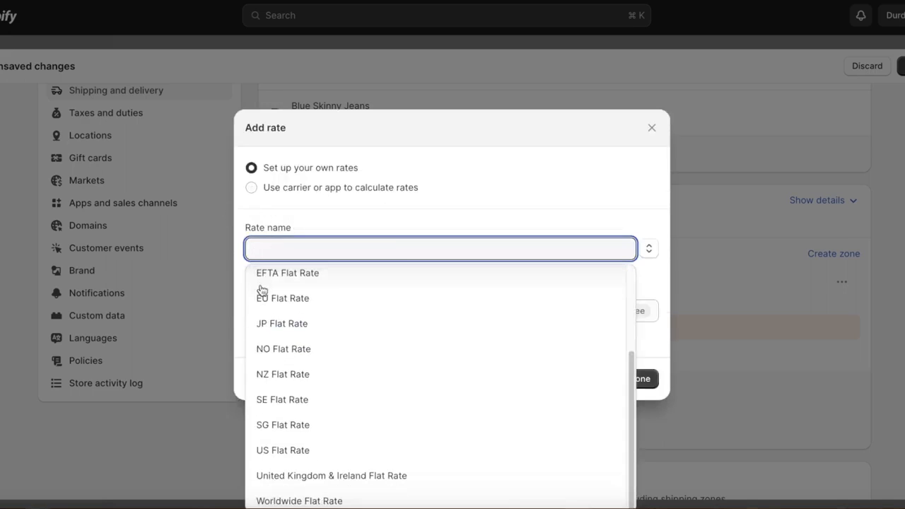
left_click(314, 453)
left_click(349, 318)
type("3")
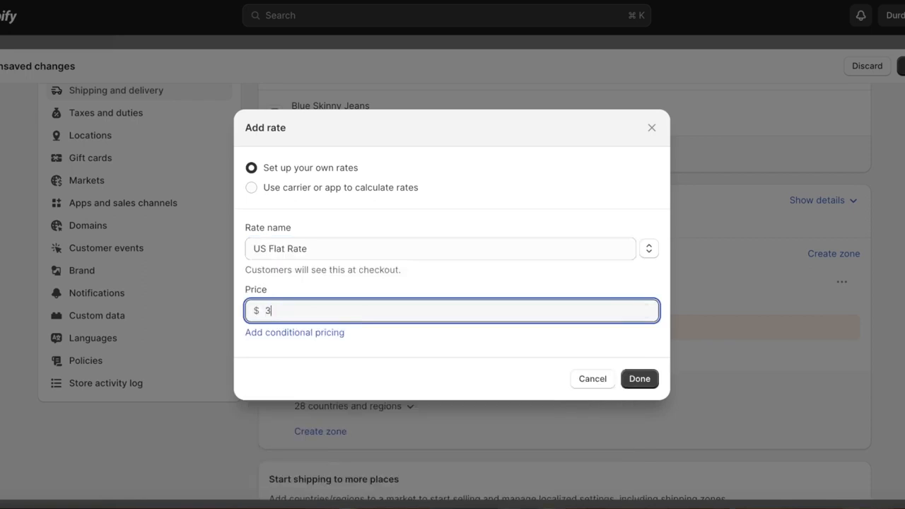
key("BackSpace")
type("5")
left_click(362, 249)
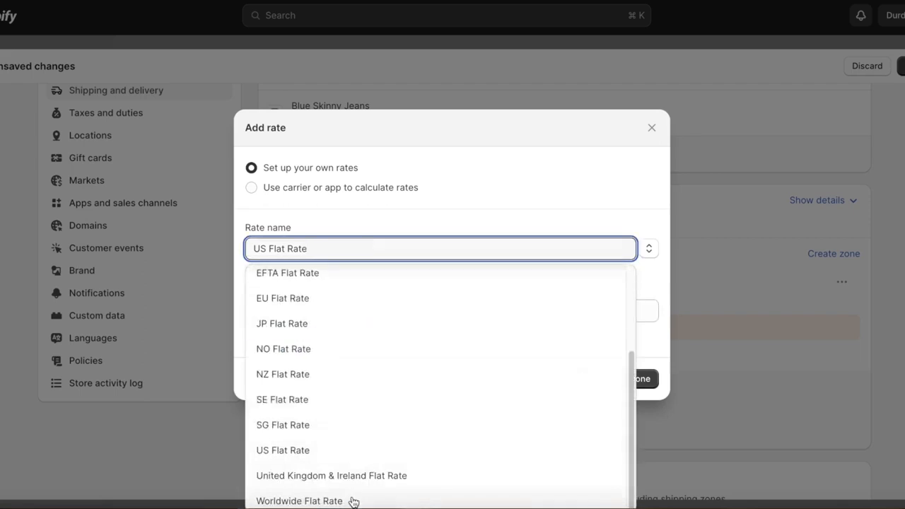
scroll(344, 438, "up", 3)
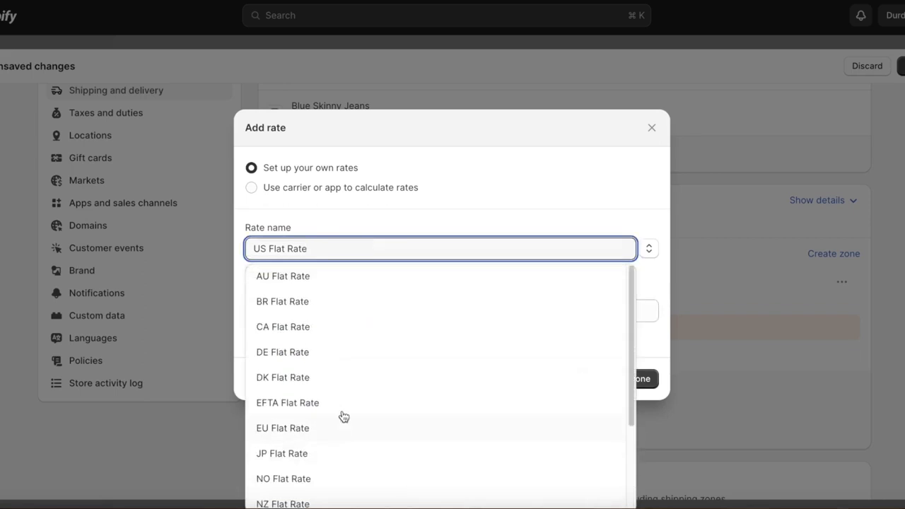
left_click(484, 234)
Step: Make the US Flat Rate conditional on item weight with a maximum of 20 kg and add it to the zone
left_click(322, 334)
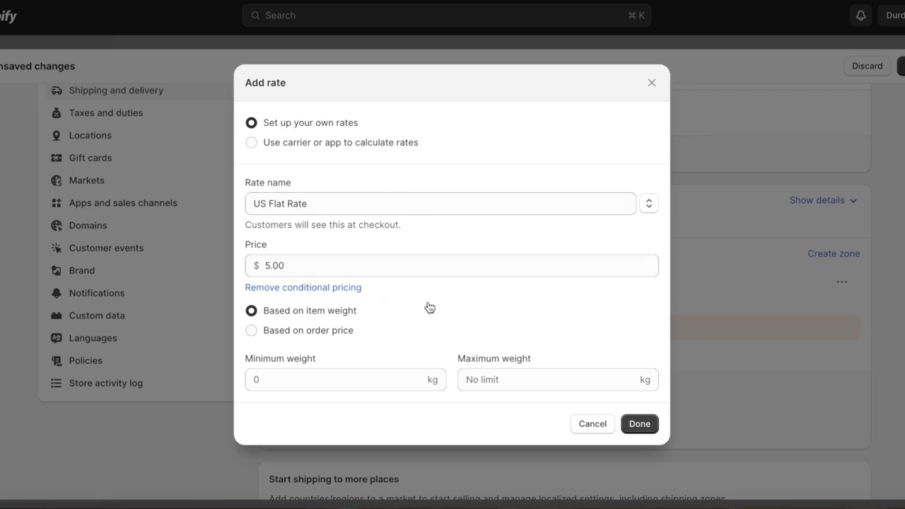
left_click(287, 335)
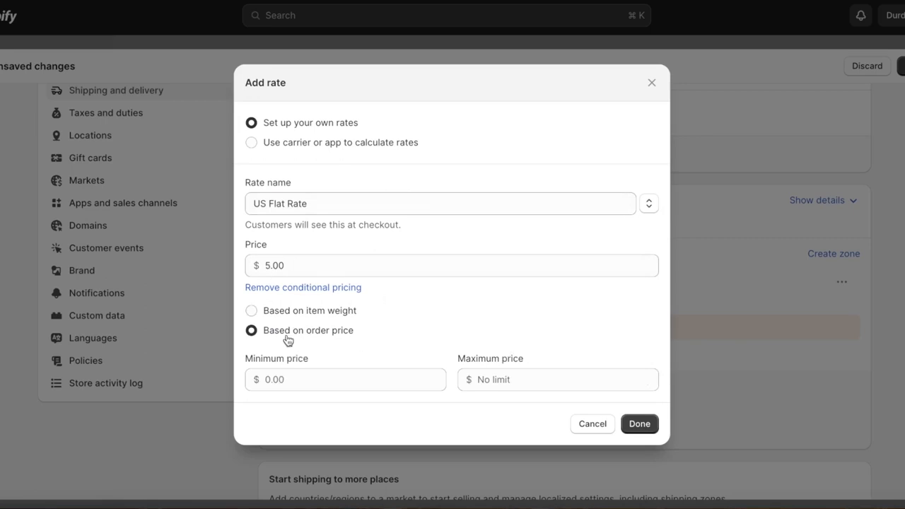
left_click(295, 380)
left_click(295, 315)
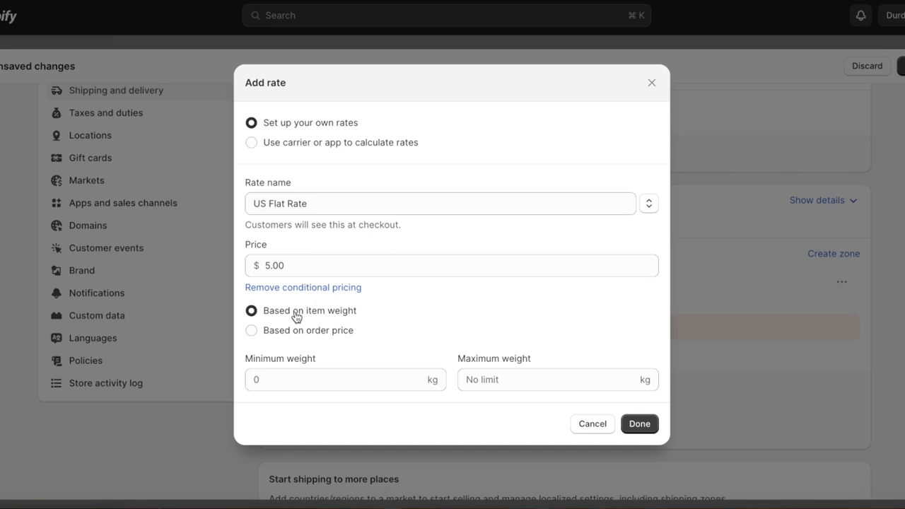
left_click(532, 385)
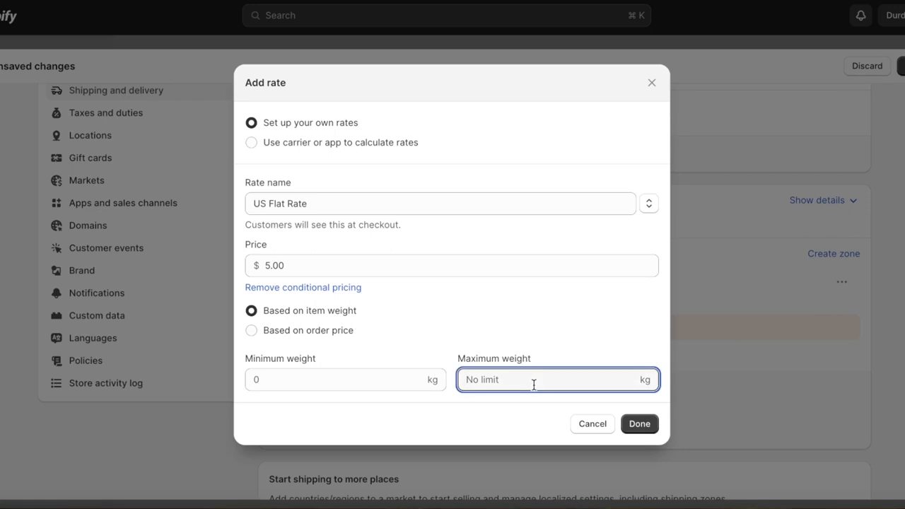
type("20")
left_click(641, 424)
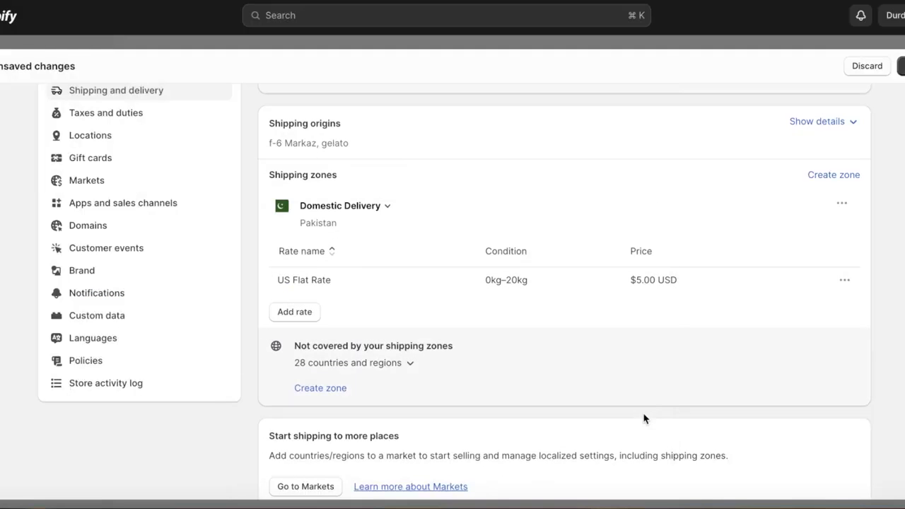
Step: Start a second rate in the Domestic Delivery zone named SG Flat Rate with a price of $15.00
left_click(294, 317)
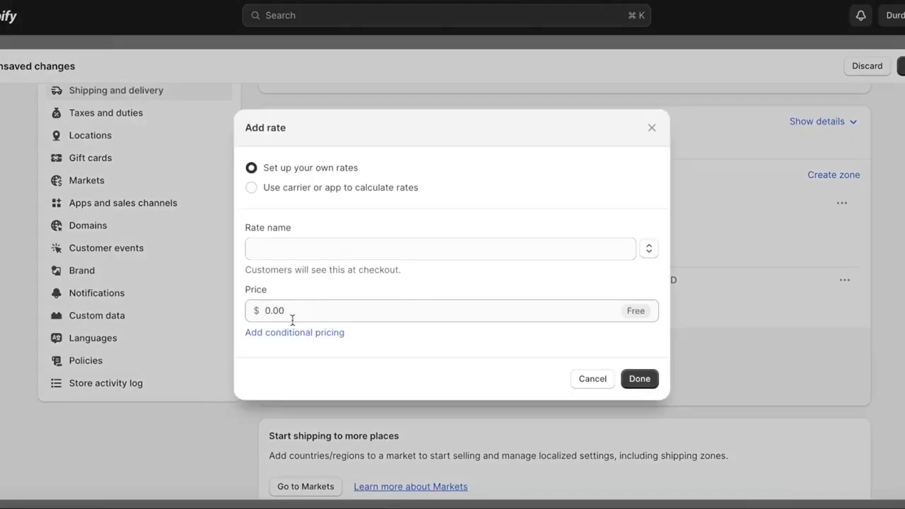
left_click(285, 252)
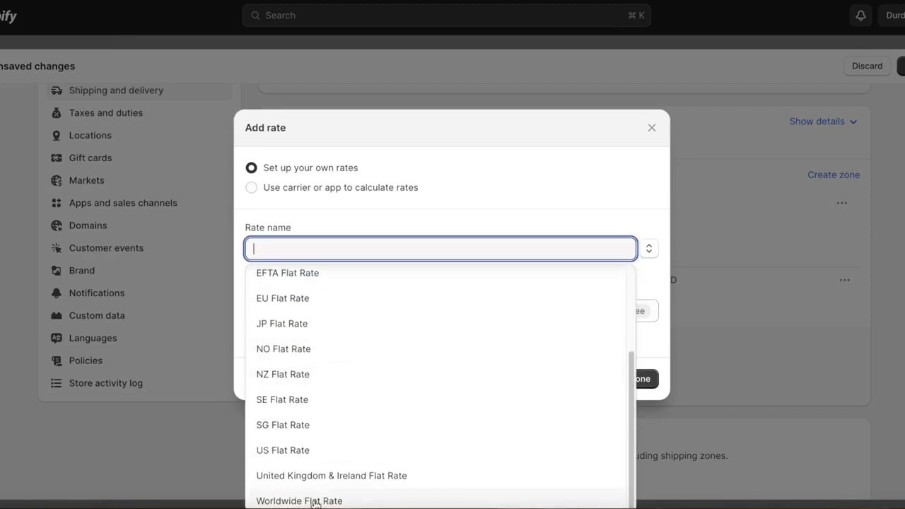
scroll(311, 393, "up", 3)
scroll(312, 403, "down", 3)
left_click(299, 424)
left_click(325, 311)
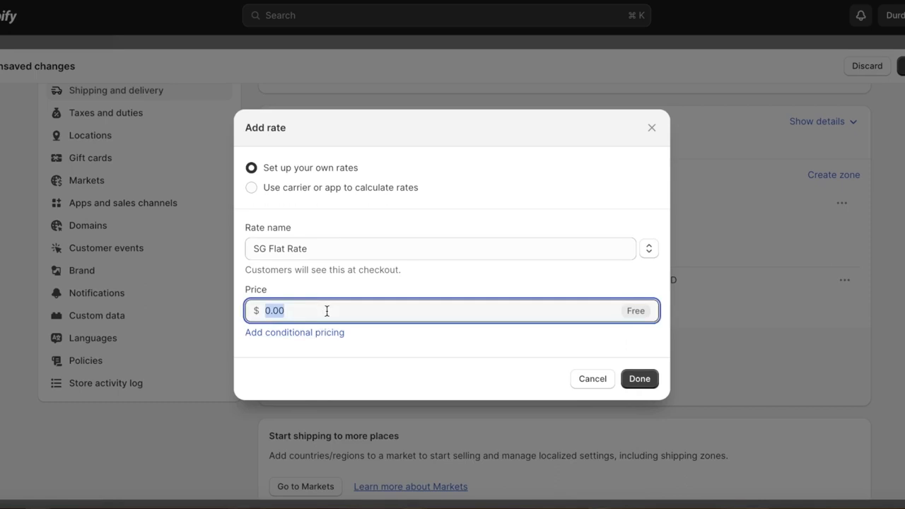
type("14")
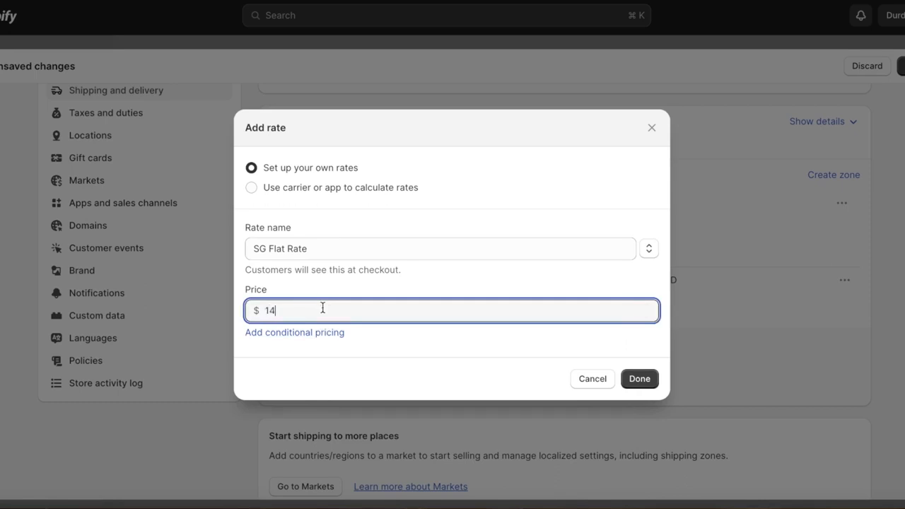
key("BackSpace")
type("5")
Step: Make the SG Flat Rate conditional on item weight from a minimum of 20 kg with no maximum and add it to the zone
left_click(337, 333)
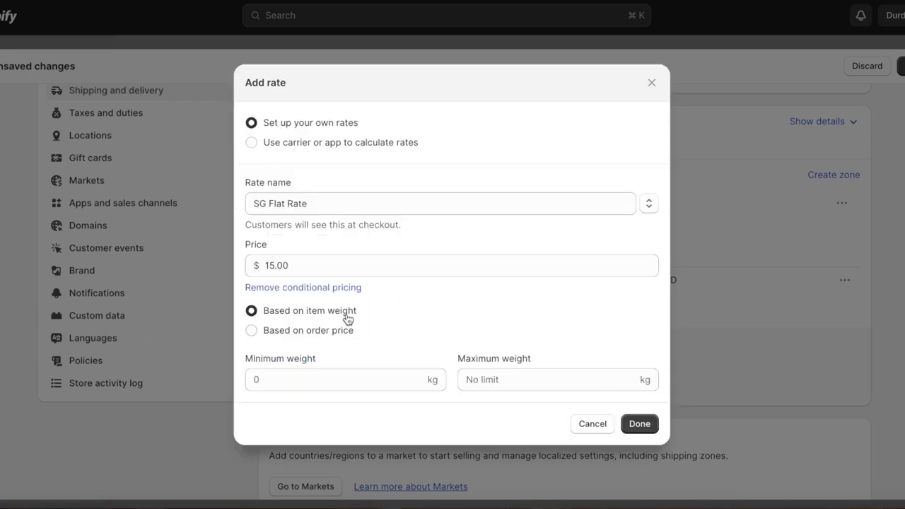
left_click(620, 382)
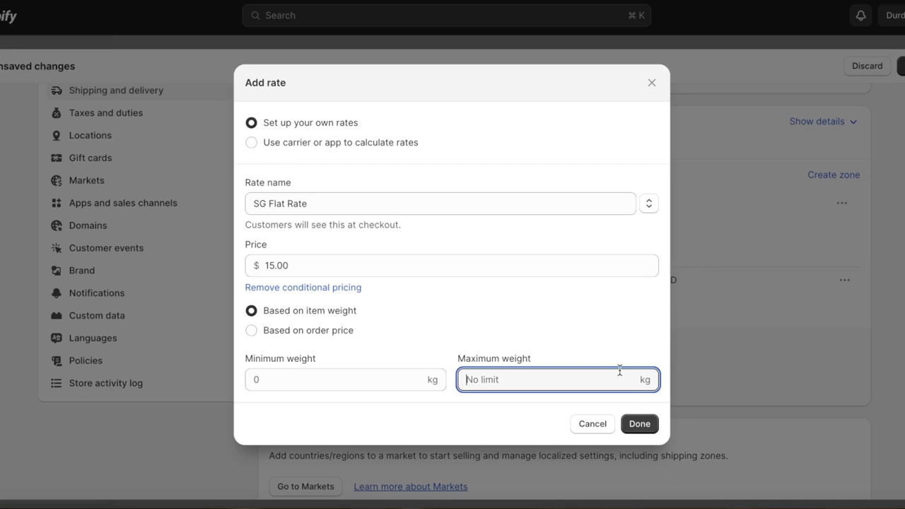
type("2")
key("BackSpace")
left_click(309, 395)
left_click(311, 377)
type("20")
left_click(580, 382)
left_click(639, 424)
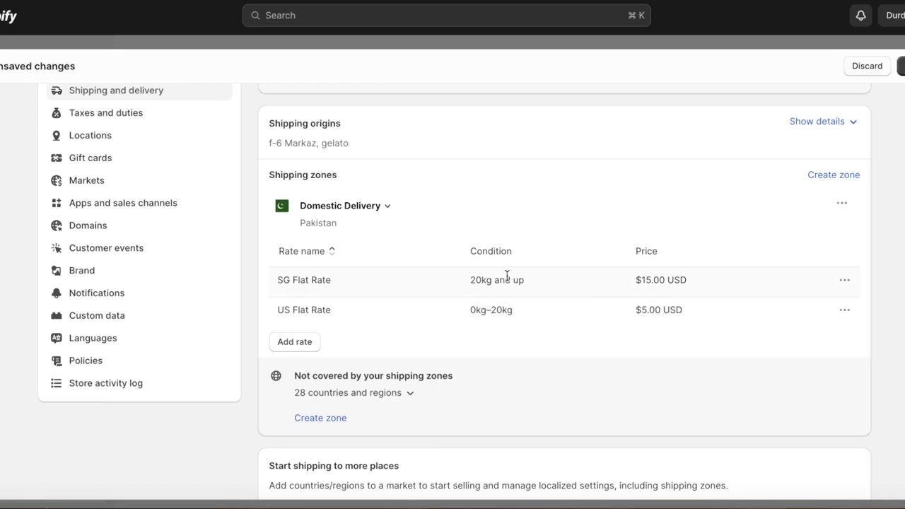
Step: Start another shipping zone in the General profile and select Canada and the United States as its countries
scroll(452, 276, "up", 2)
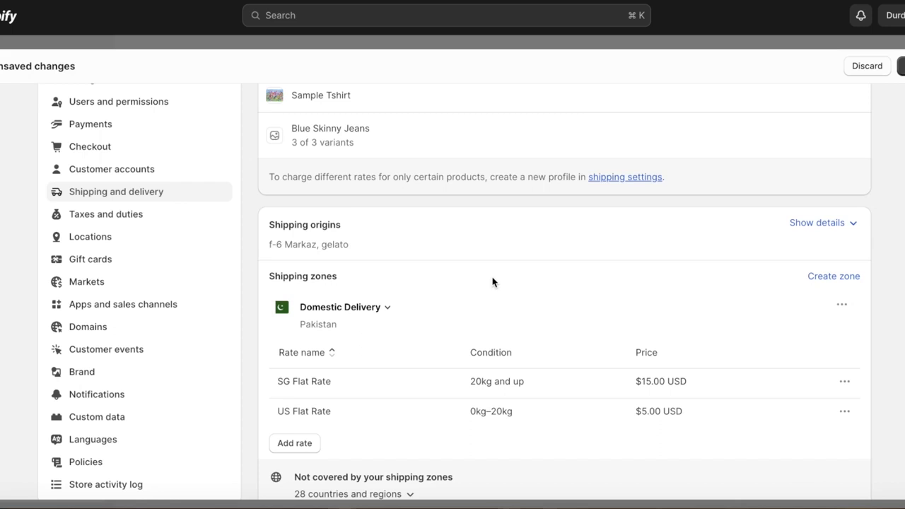
scroll(493, 282, "down", 3)
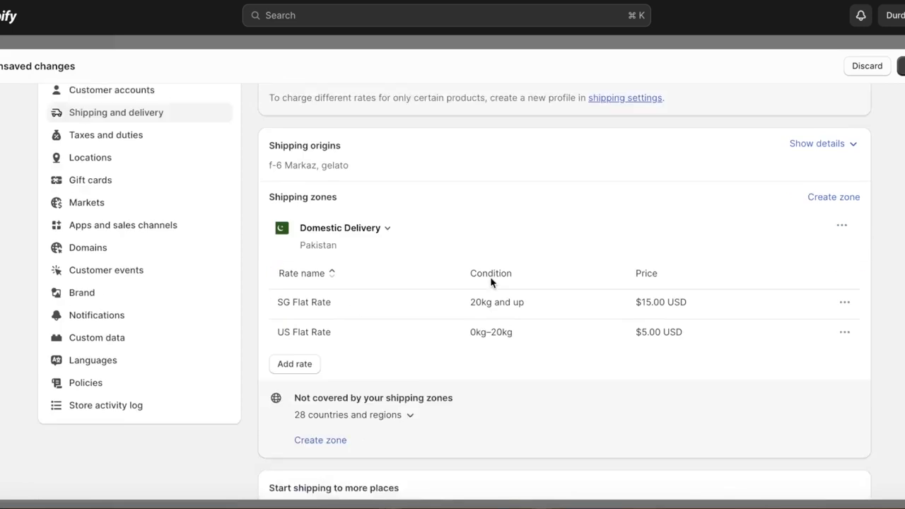
left_click(331, 400)
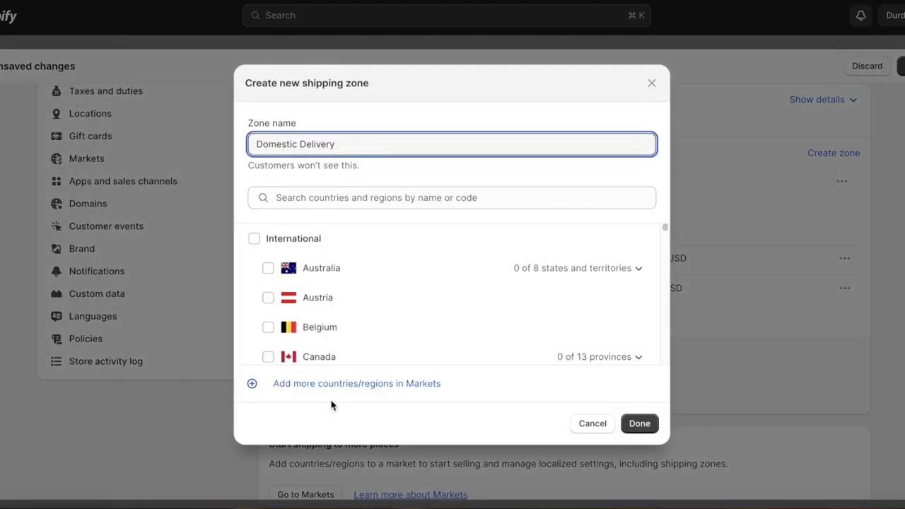
scroll(339, 268, "down", 3)
scroll(308, 275, "down", 3)
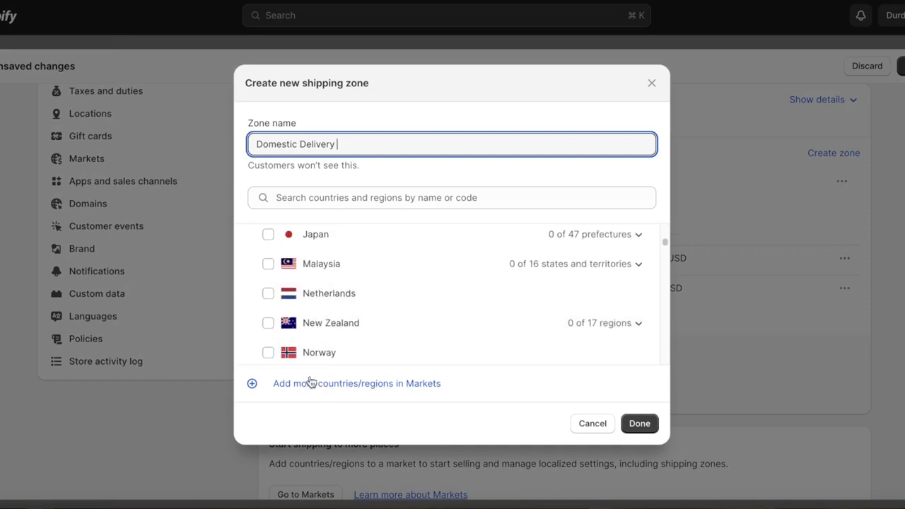
scroll(434, 278, "down", 5)
scroll(297, 282, "up", 15)
left_click(268, 356)
scroll(262, 297, "down", 12)
left_click(268, 289)
Step: Look through the new zone's country list and search it for "me", then clear the search
scroll(434, 318, "up", 10)
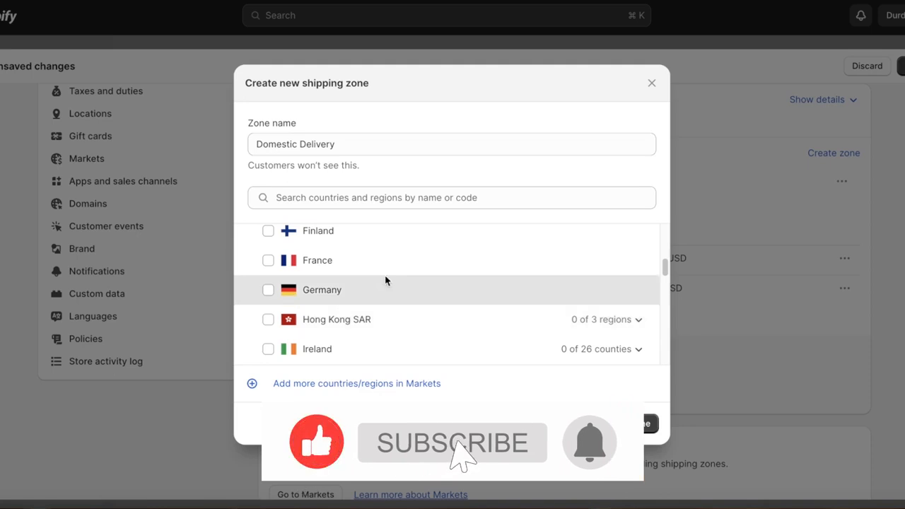
scroll(394, 287, "up", 4)
scroll(266, 262, "down", 3)
scroll(266, 265, "down", 5)
left_click(354, 197)
type("me")
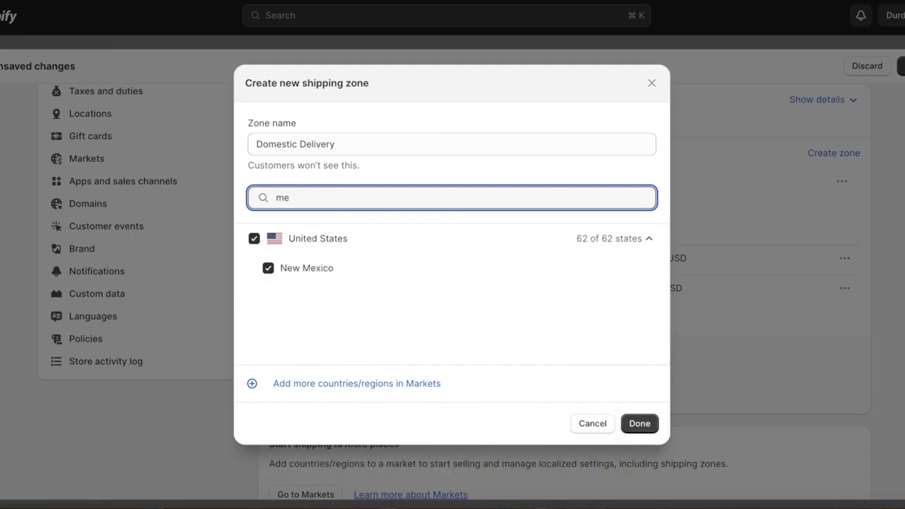
key("BackSpace")
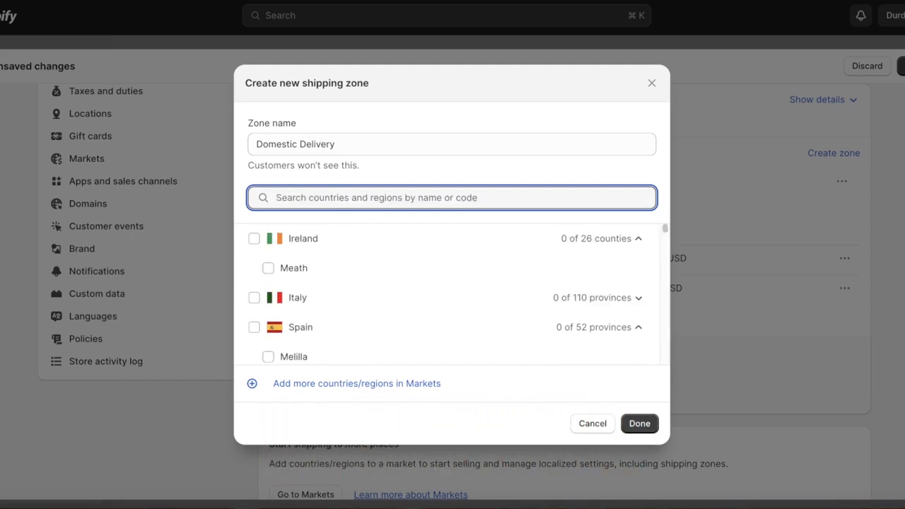
Step: Name the new shipping zone US & Canada and add it to the profile
triple_click(329, 144)
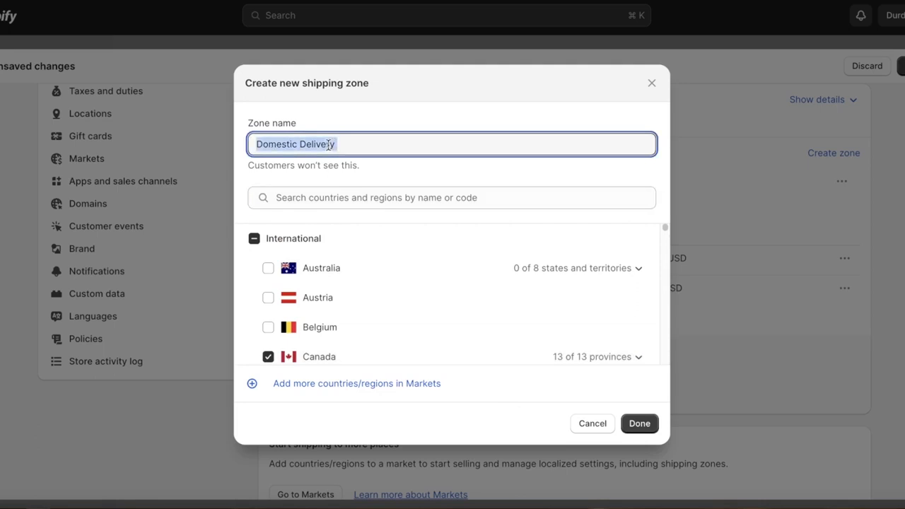
type("A")
key("BackSpace")
type("US ")
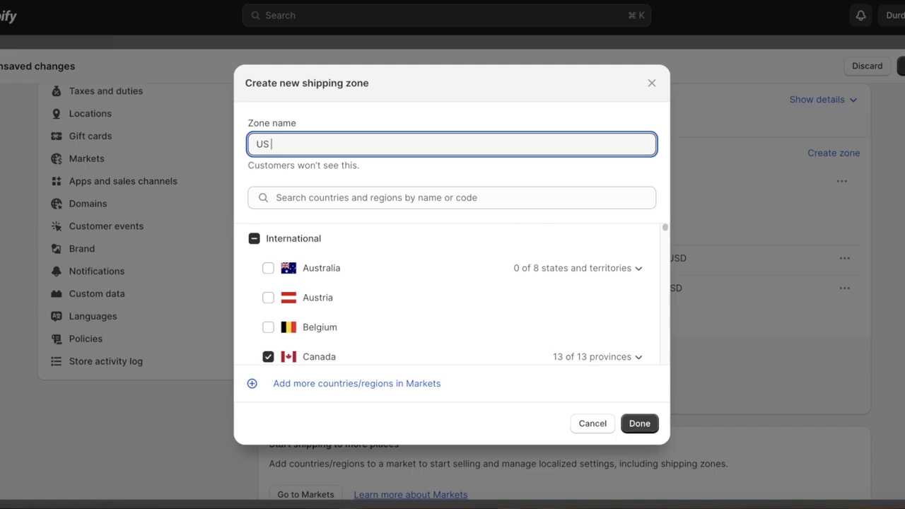
type("& Canafa")
key("BackSpace")
key("BackSpace")
type("da")
left_click(640, 423)
Step: Add a self-defined US Flat Rate priced at $50 to the US & Canada zone
scroll(658, 430, "down", 1)
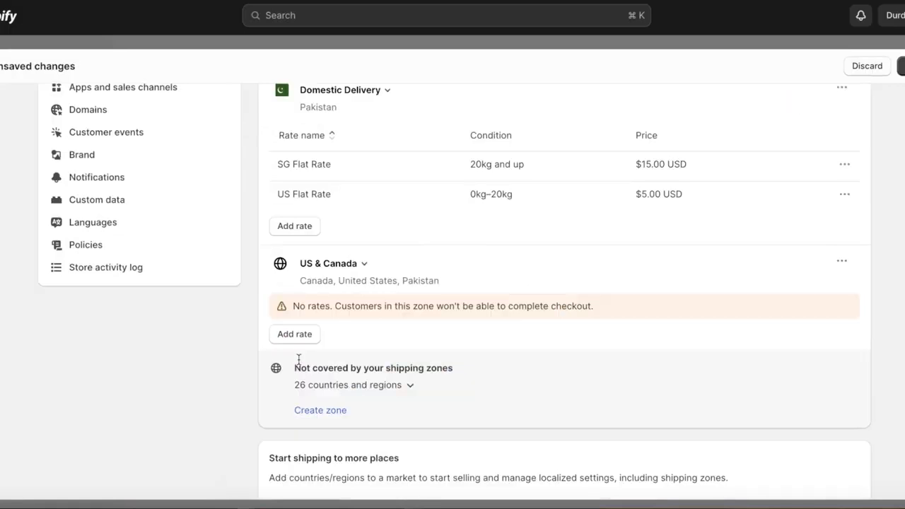
left_click(283, 337)
left_click(352, 188)
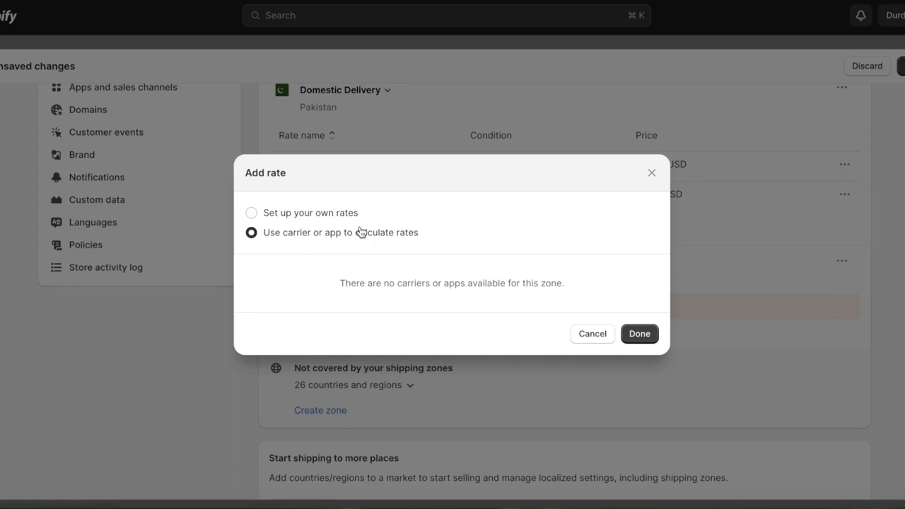
left_click(334, 213)
left_click(323, 248)
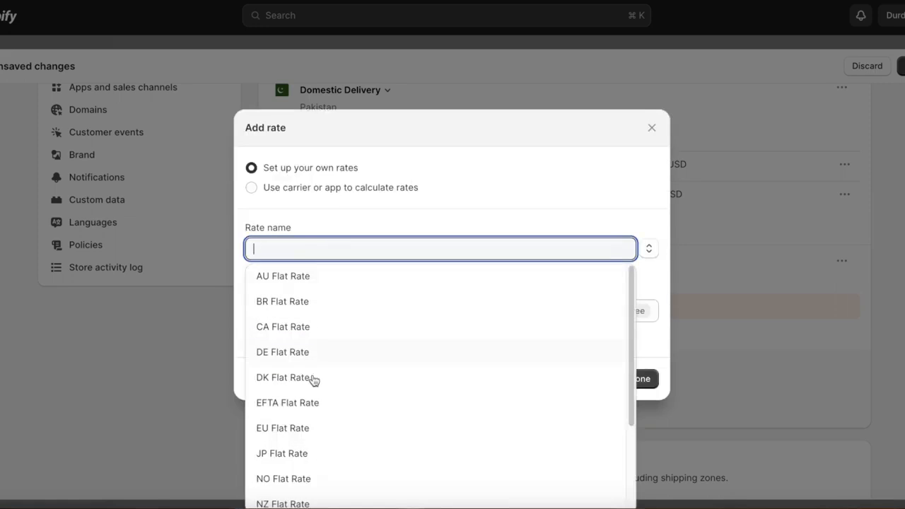
scroll(330, 494, "down", 3)
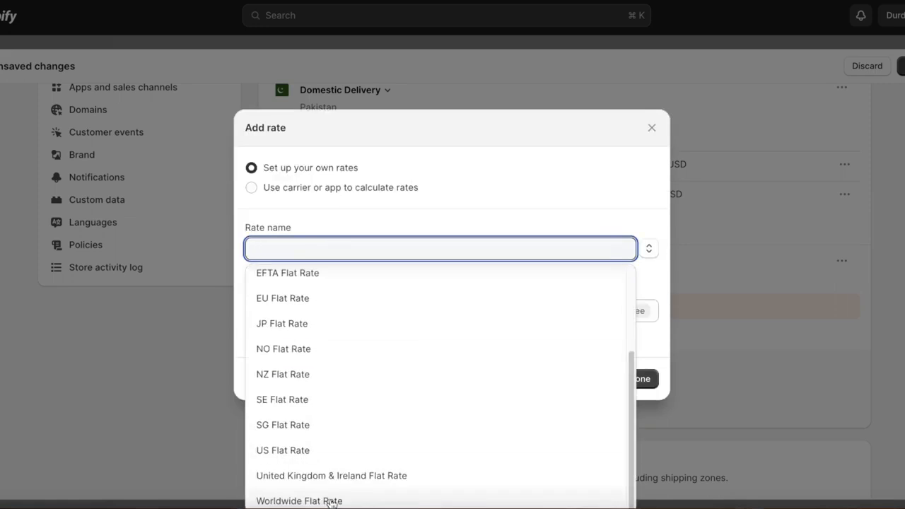
left_click(287, 454)
left_click(365, 309)
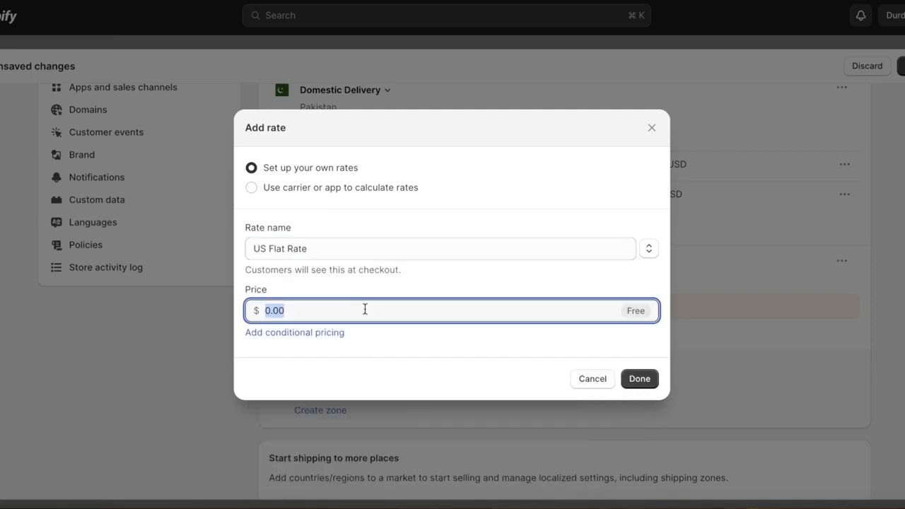
type("50")
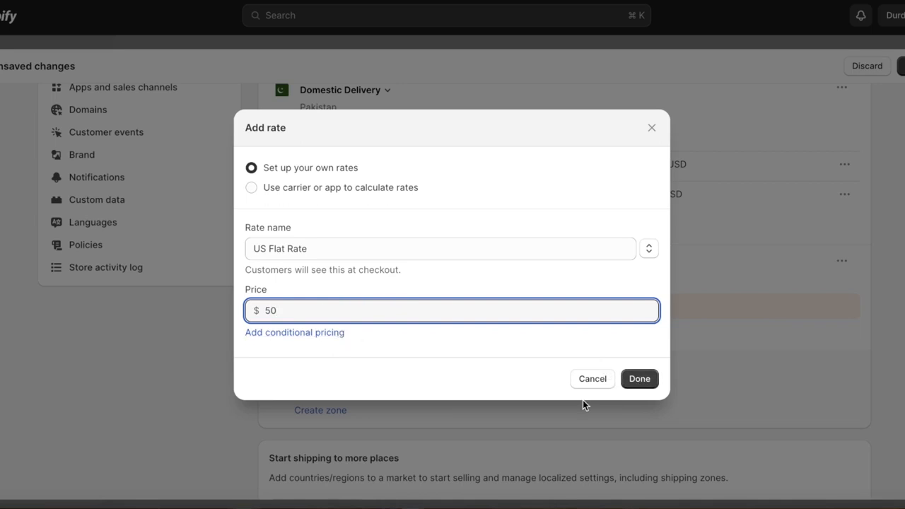
left_click(655, 386)
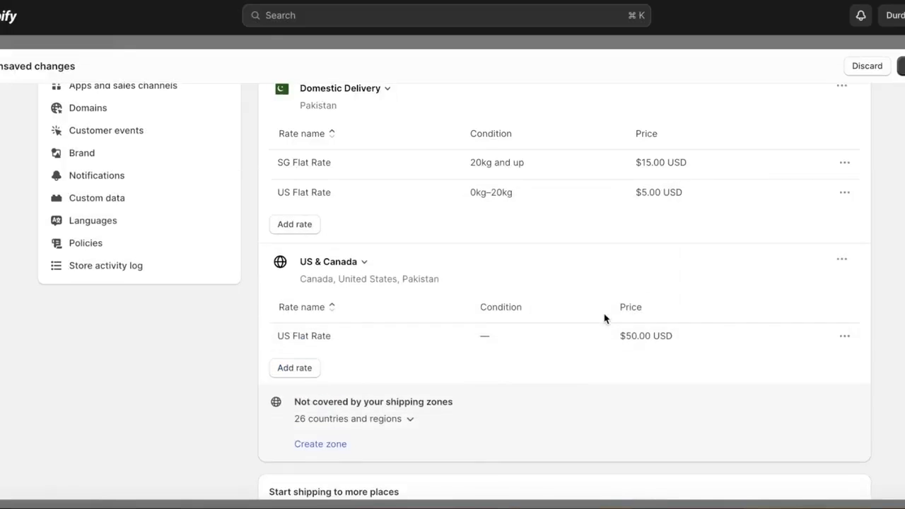
scroll(603, 318, "down", 2)
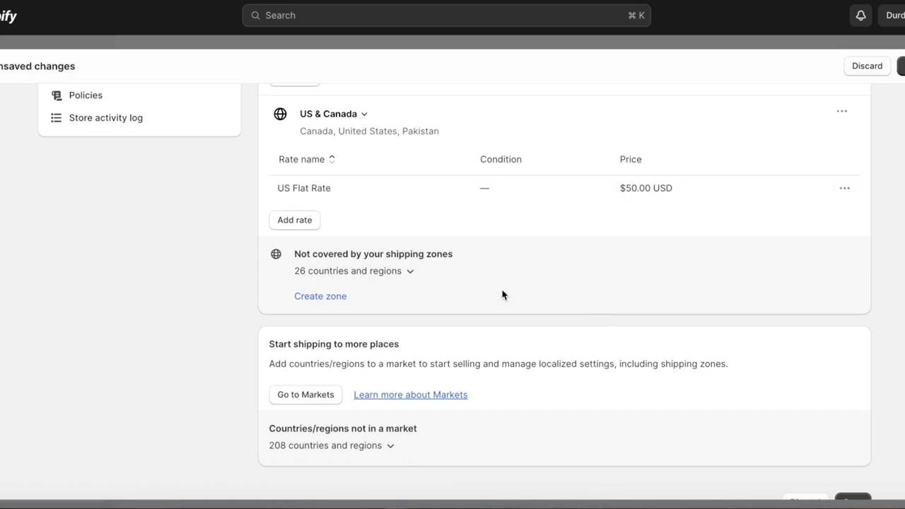
scroll(424, 277, "up", 2)
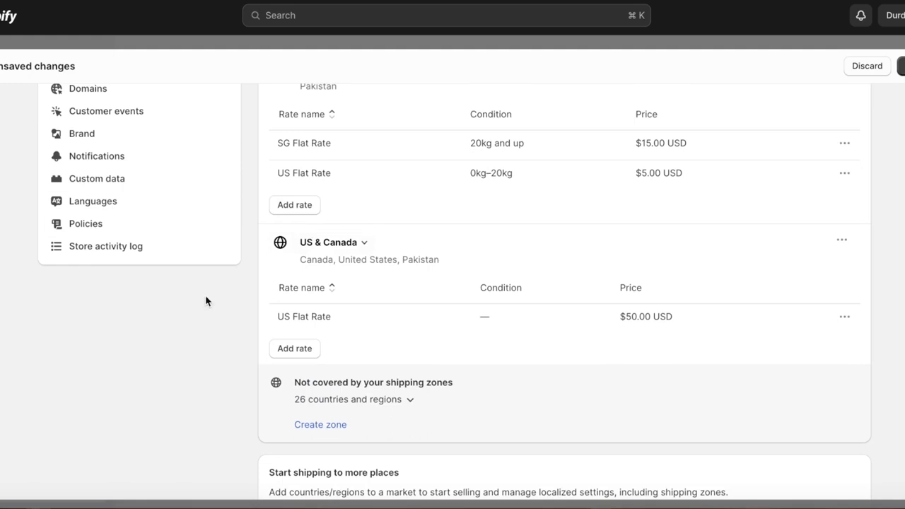
left_click(300, 349)
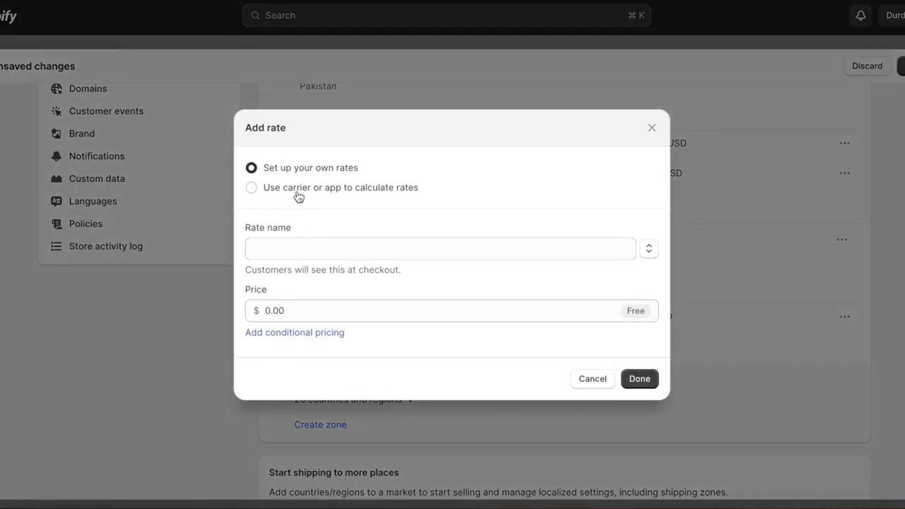
left_click(302, 246)
scroll(304, 385, "down", 1)
scroll(304, 386, "down", 1)
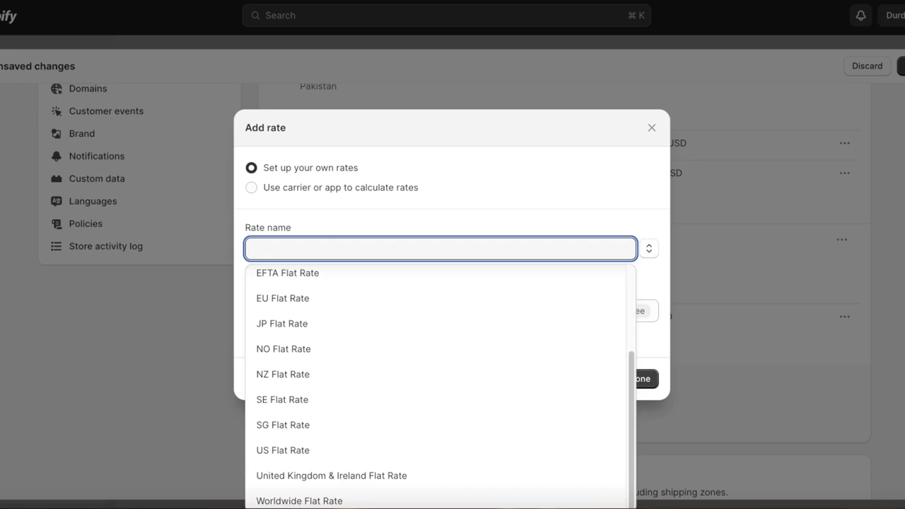
left_click(302, 501)
left_click(344, 306)
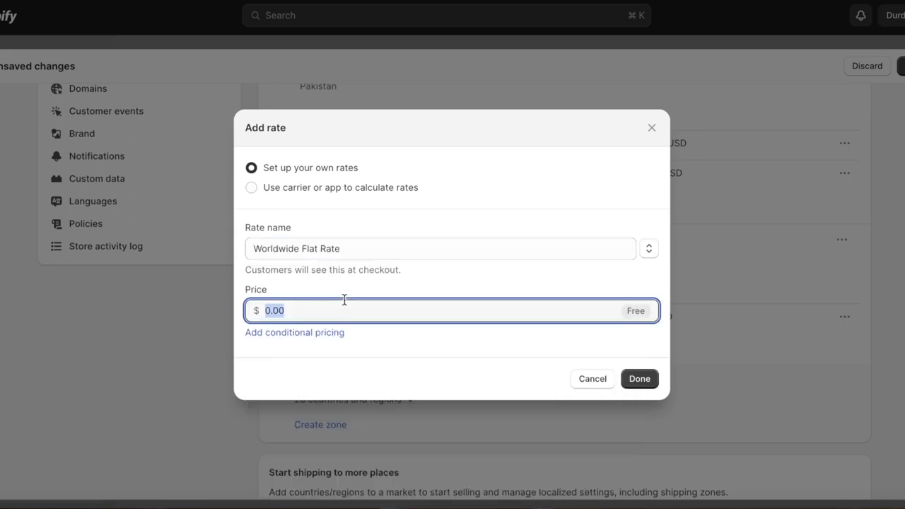
left_click(345, 186)
left_click(347, 214)
left_click(373, 248)
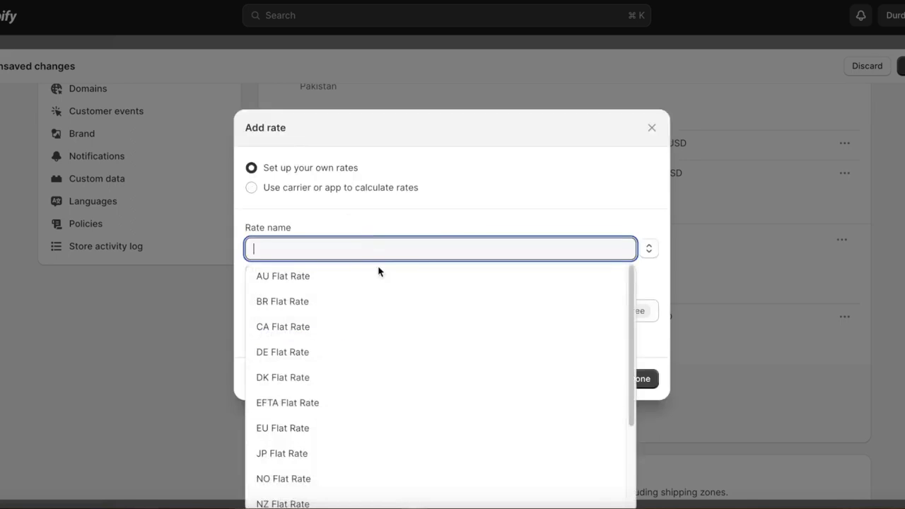
left_click(478, 228)
left_click(652, 118)
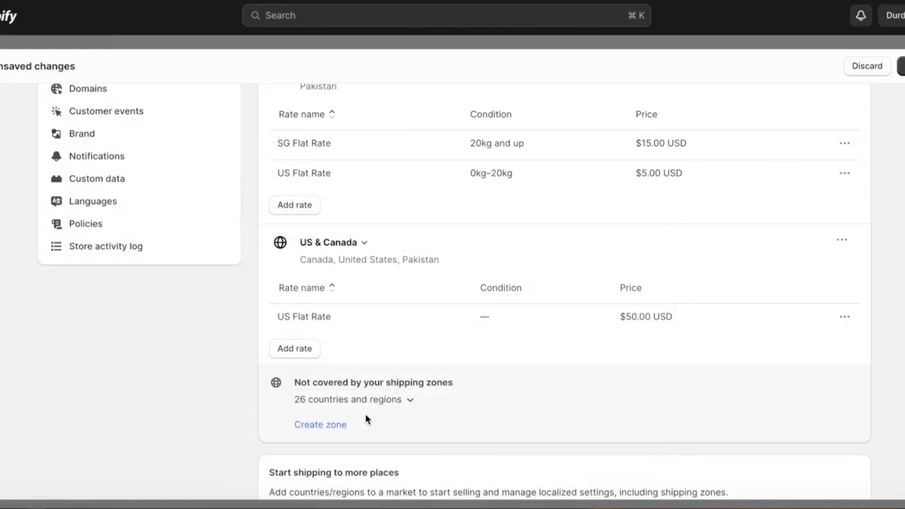
left_click(323, 427)
left_click(267, 270)
left_click(253, 238)
left_click(254, 239)
scroll(443, 297, "down", 10)
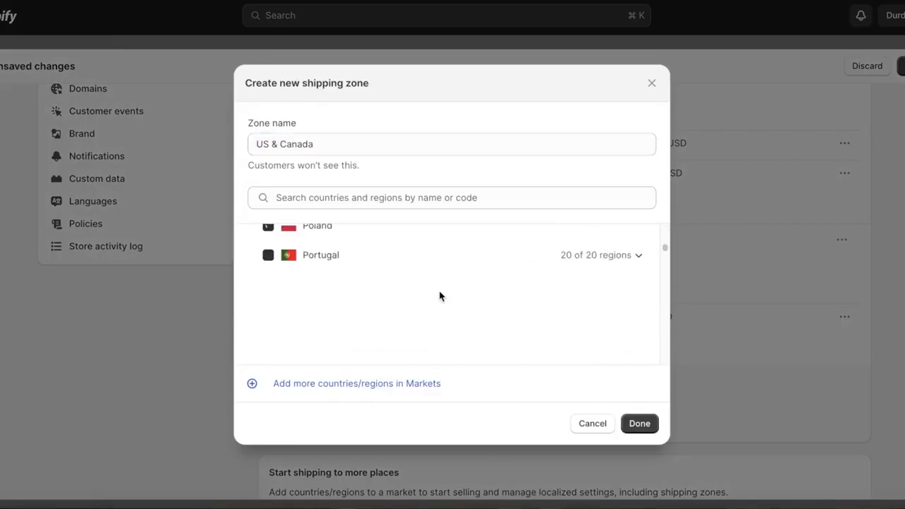
scroll(335, 289, "down", 2)
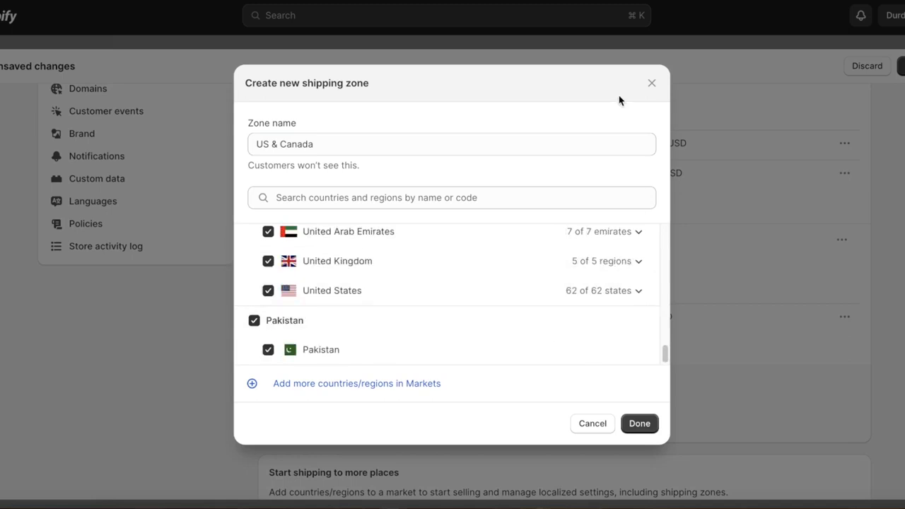
left_click(650, 85)
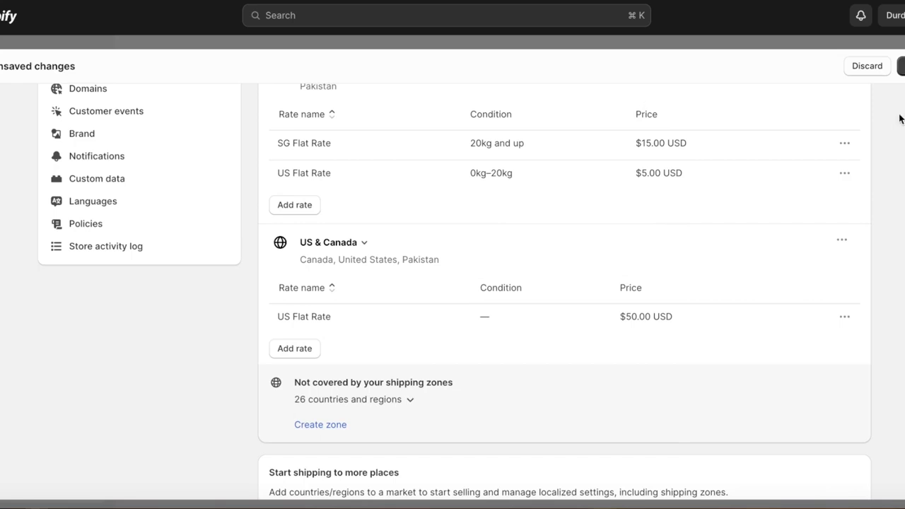
Step: Save the shipping profile with the Domestic Delivery and US & Canada zones
left_click(900, 65)
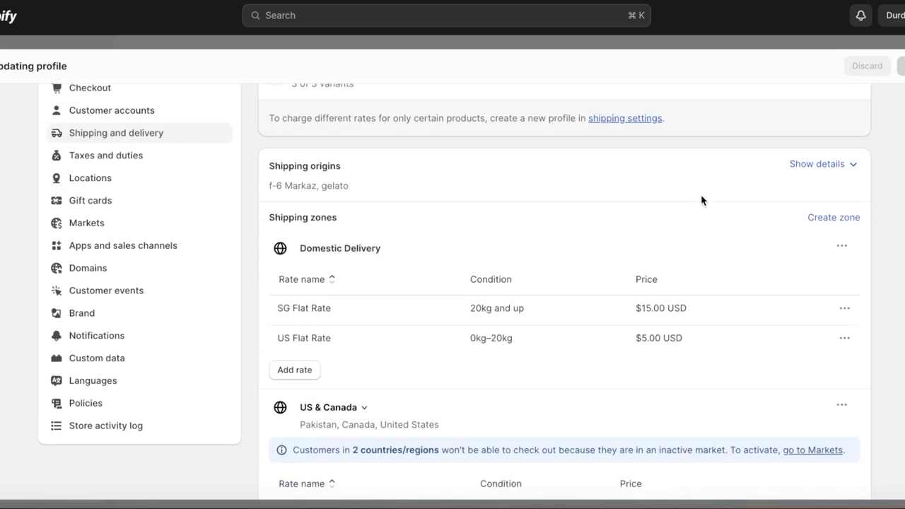
scroll(666, 188, "down", 8)
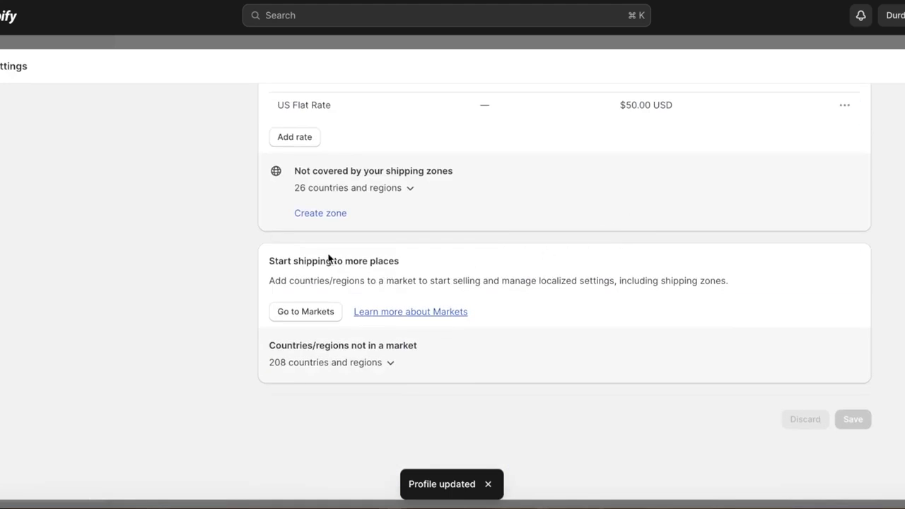
scroll(303, 268, "up", 2)
scroll(302, 272, "down", 1)
scroll(302, 272, "down", 1)
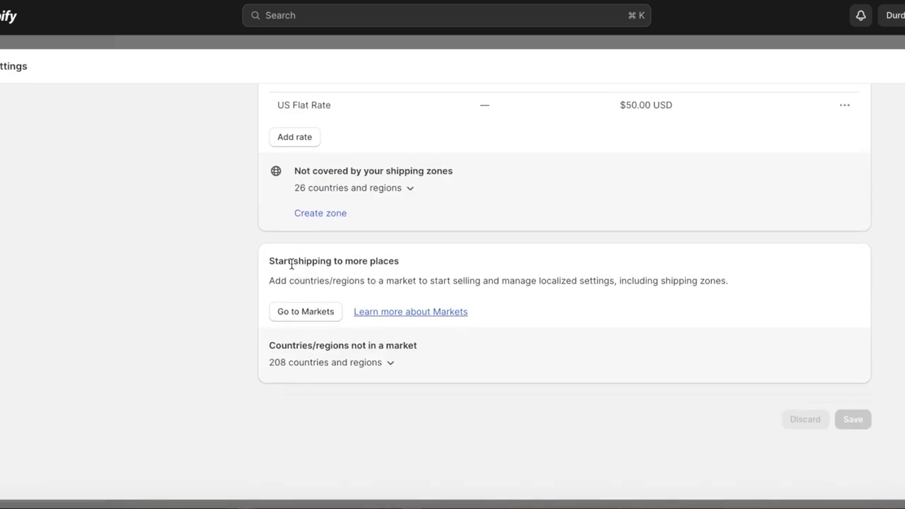
Step: Expand and examine the list of countries and regions not in a market
left_click_drag(292, 261, 515, 261)
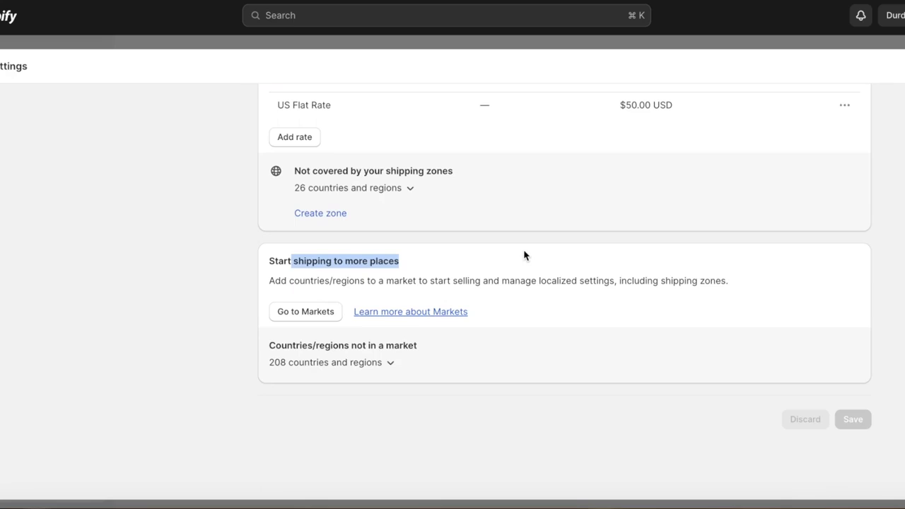
left_click(359, 362)
scroll(464, 111, "down", 3)
scroll(710, 342, "up", 1)
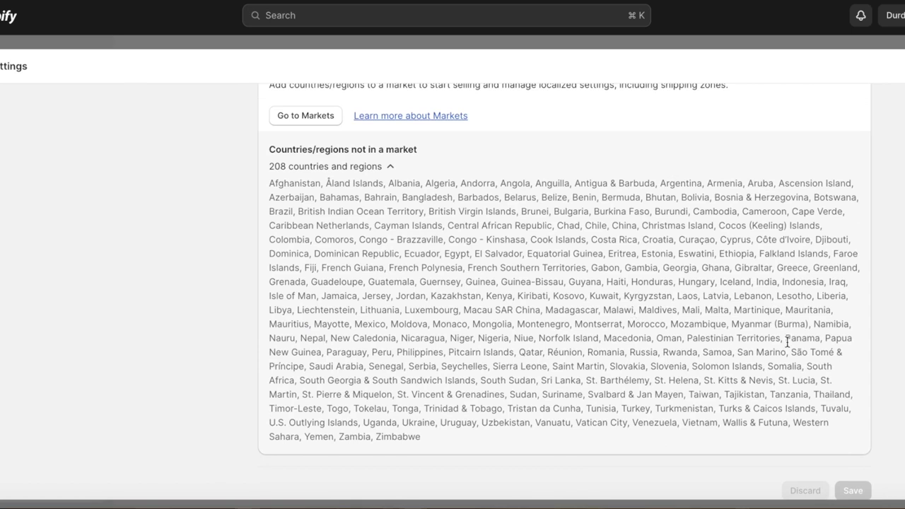
Step: Follow the US & Canada zone's inactive-market notice to the International market, then open the Markets overview
scroll(344, 178, "up", 5)
scroll(356, 294, "up", 2)
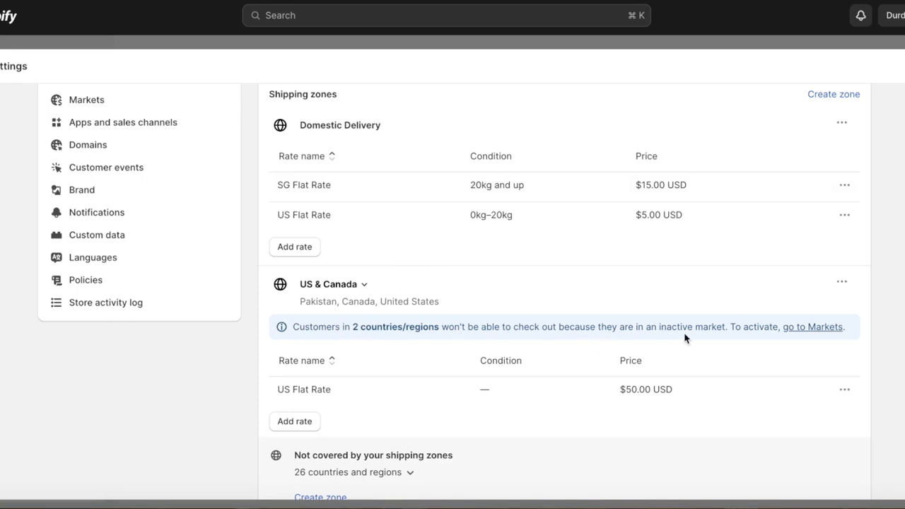
scroll(704, 324, "down", 1)
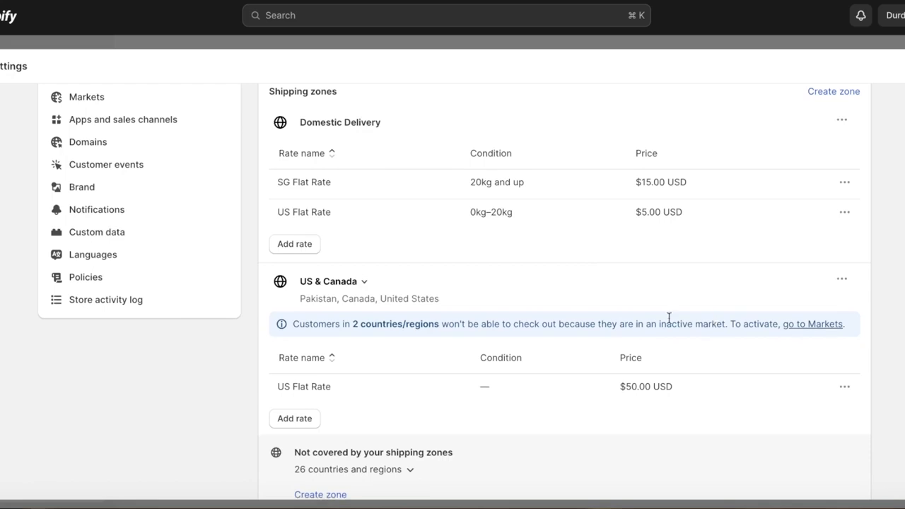
left_click(789, 324)
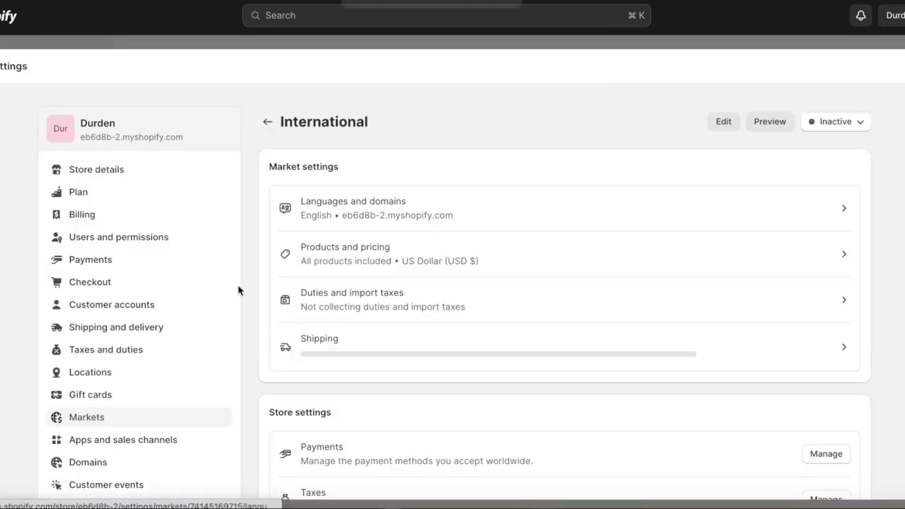
left_click(165, 422)
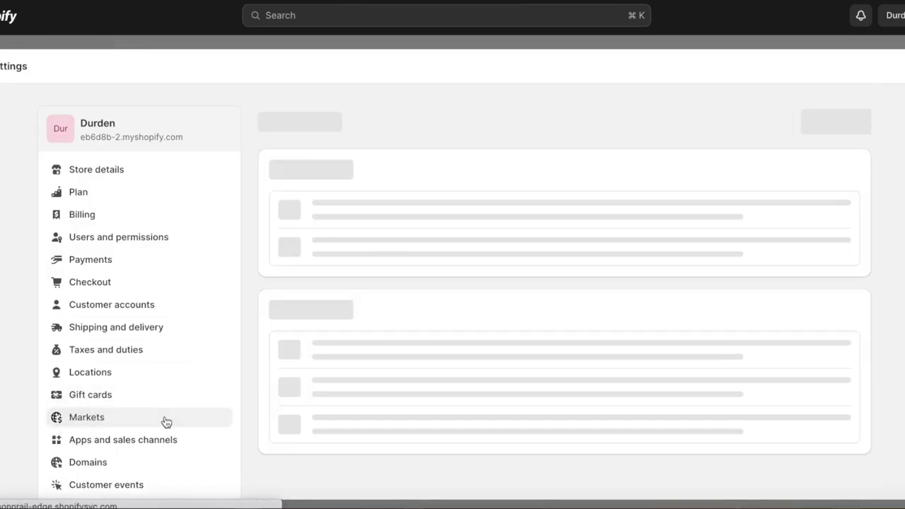
Step: Start adding a market and include Canada and United States as its countries
scroll(493, 244, "down", 1)
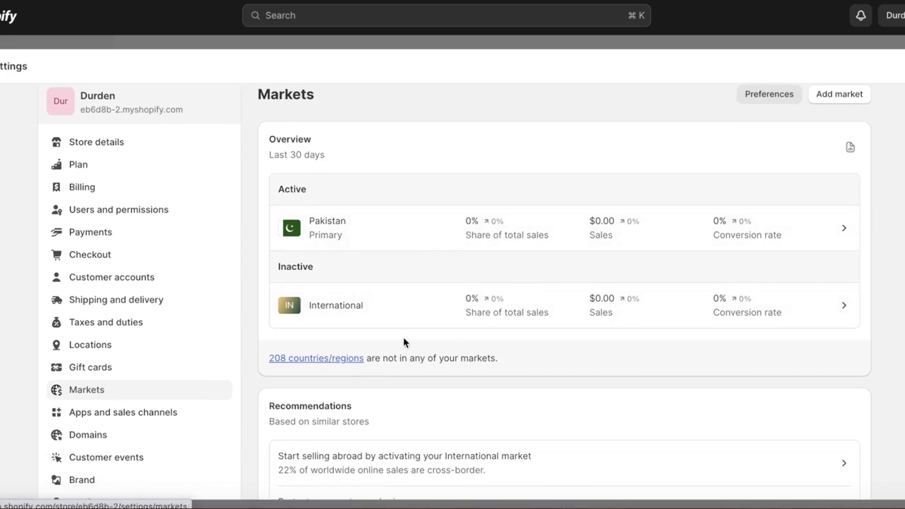
scroll(409, 347, "down", 3)
scroll(375, 424, "up", 2)
scroll(406, 309, "up", 1)
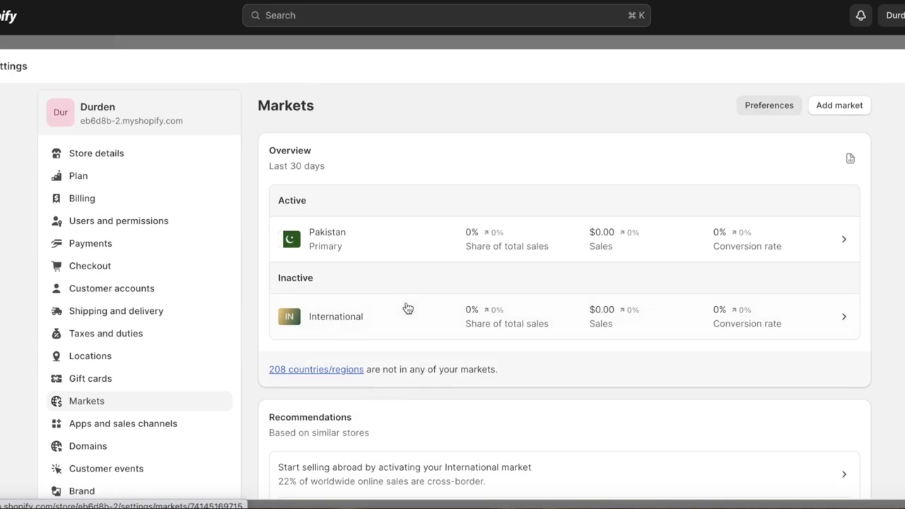
left_click(831, 105)
left_click(281, 100)
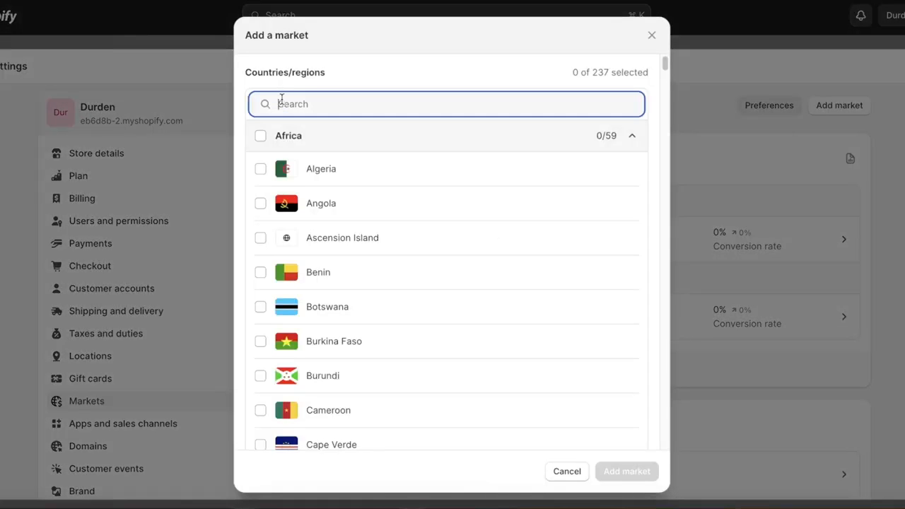
type("dc")
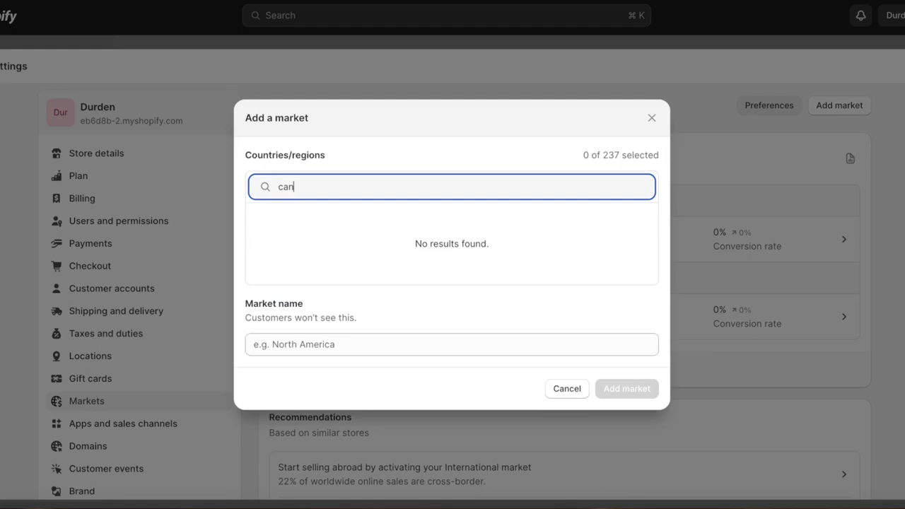
double_click(311, 215)
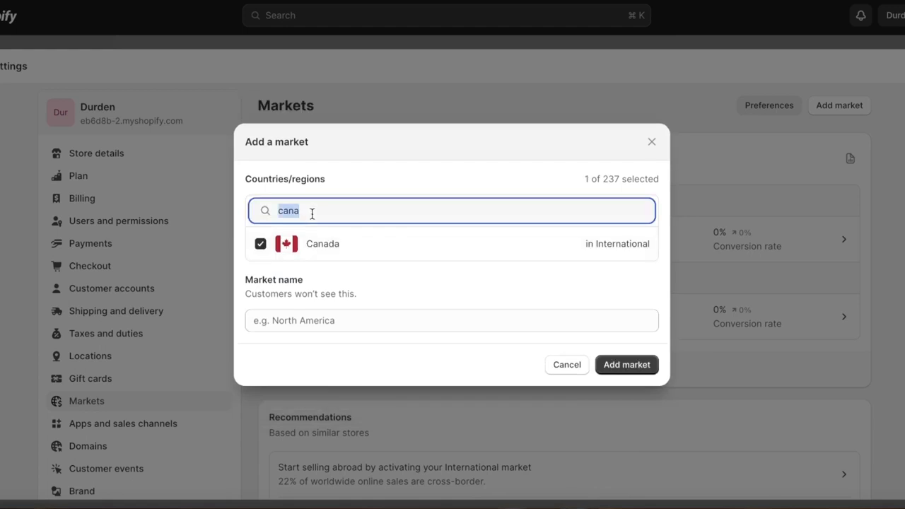
type("united")
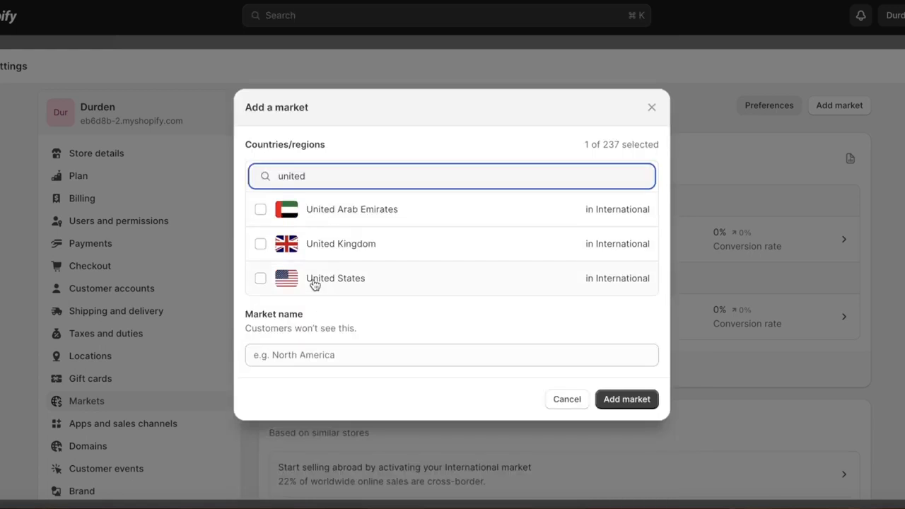
left_click(314, 279)
Step: Name the market North America, add it, and close the notice about localized experiences
left_click(341, 354)
type("North America")
left_click(615, 401)
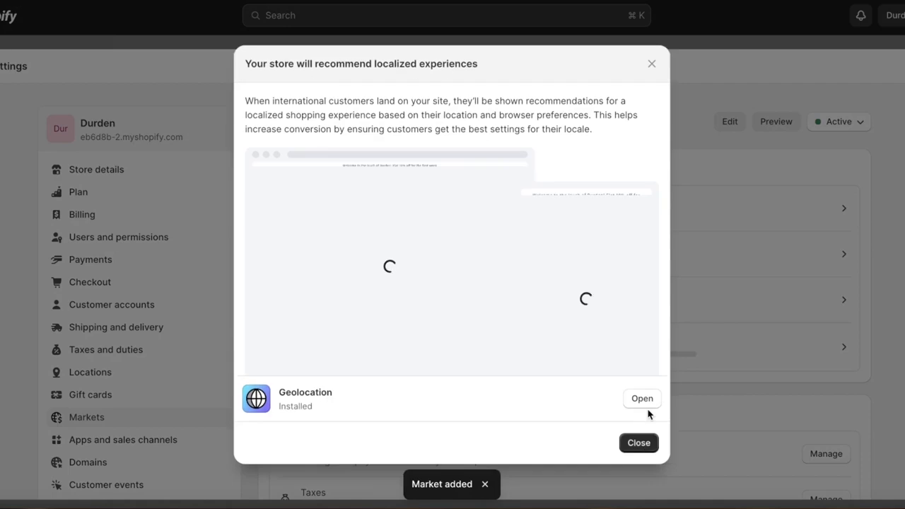
left_click(643, 438)
Step: Review the North America market's settings, including its shipping details and the store-wide settings
scroll(395, 254, "down", 5)
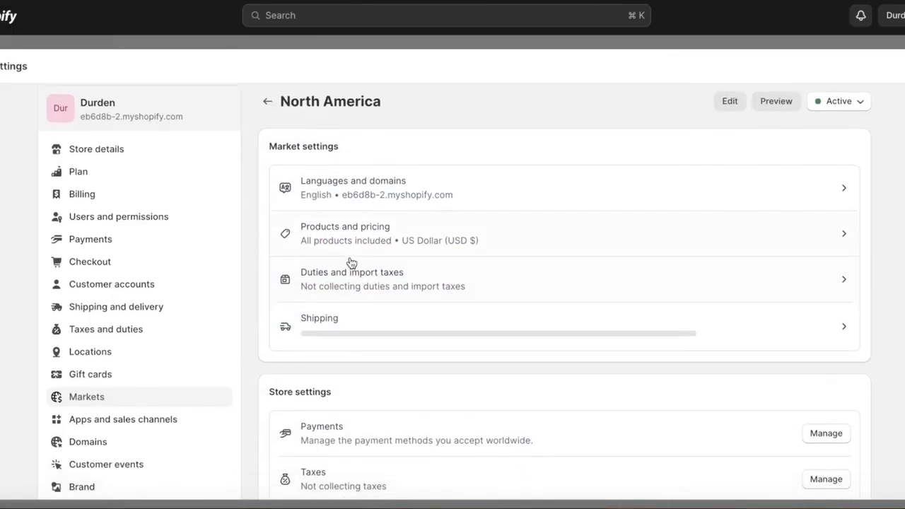
scroll(142, 191, "up", 5)
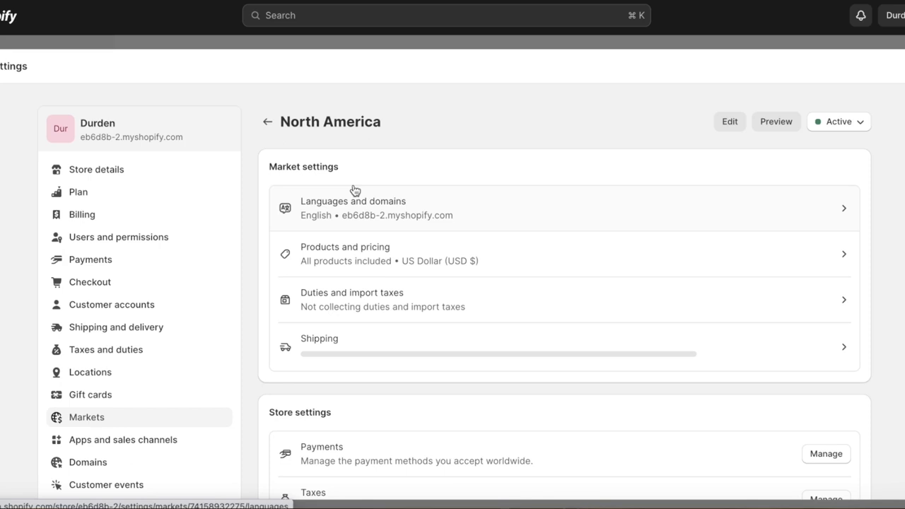
left_click(338, 355)
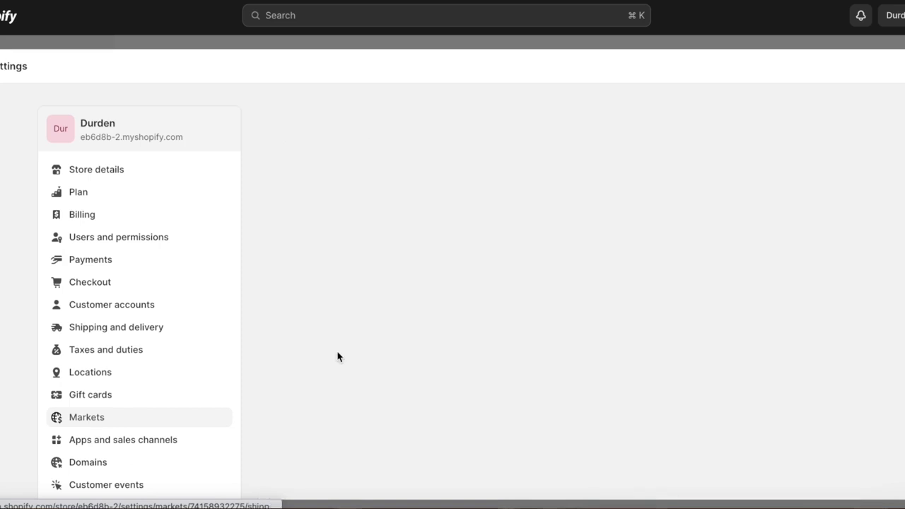
left_click(267, 122)
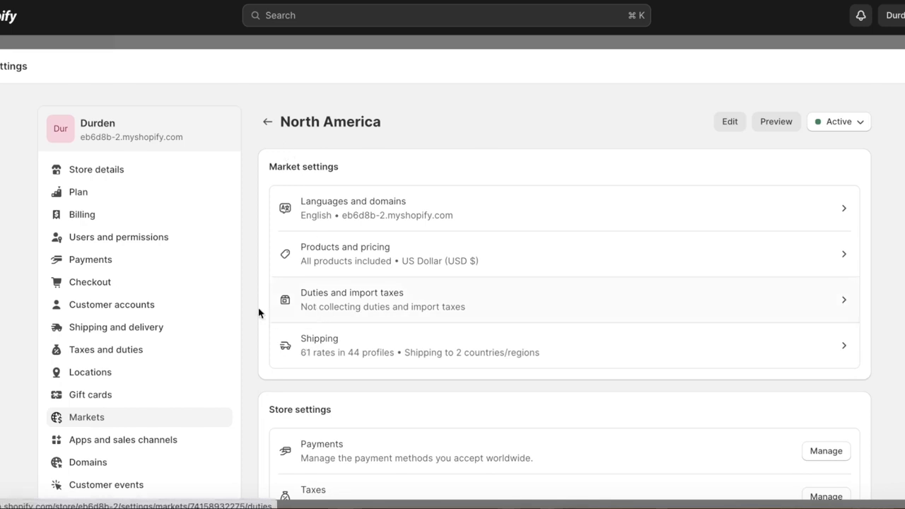
scroll(270, 314, "down", 2)
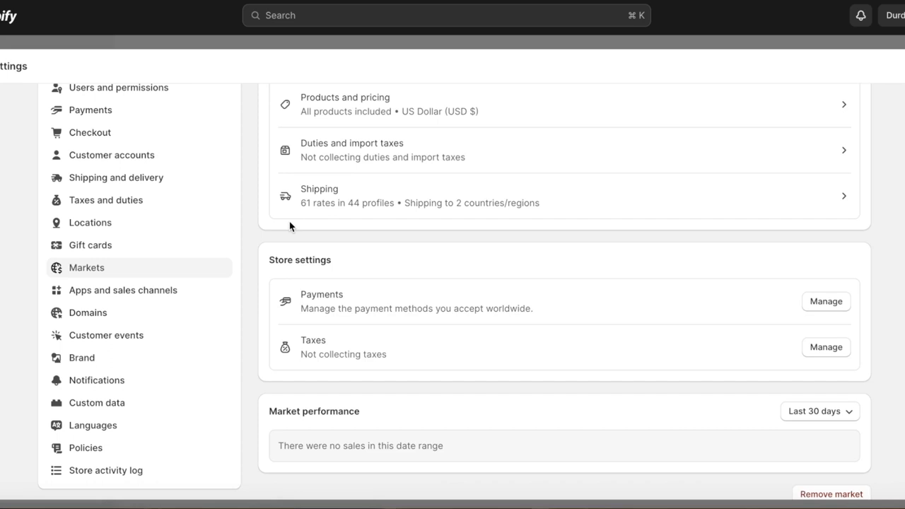
scroll(289, 221, "up", 1)
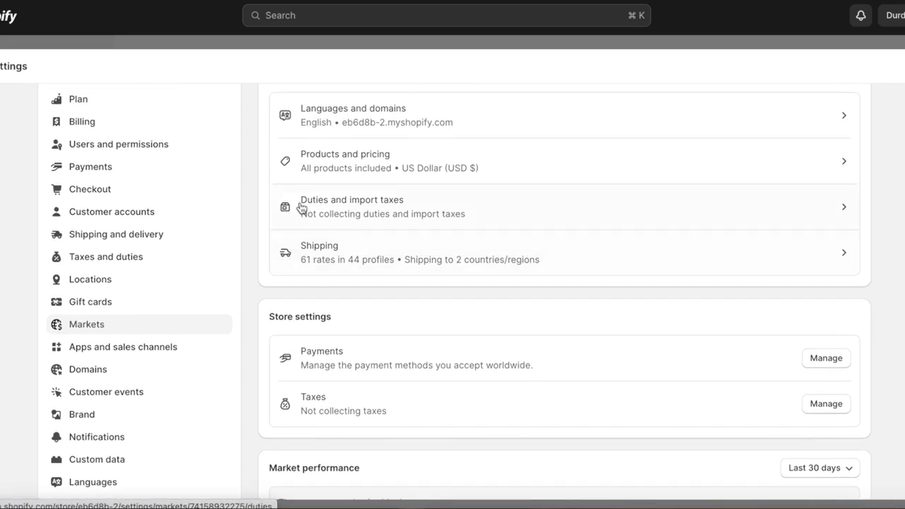
Step: Open the North America market's duties and import taxes settings and follow the option for turning on their collection
left_click(304, 201)
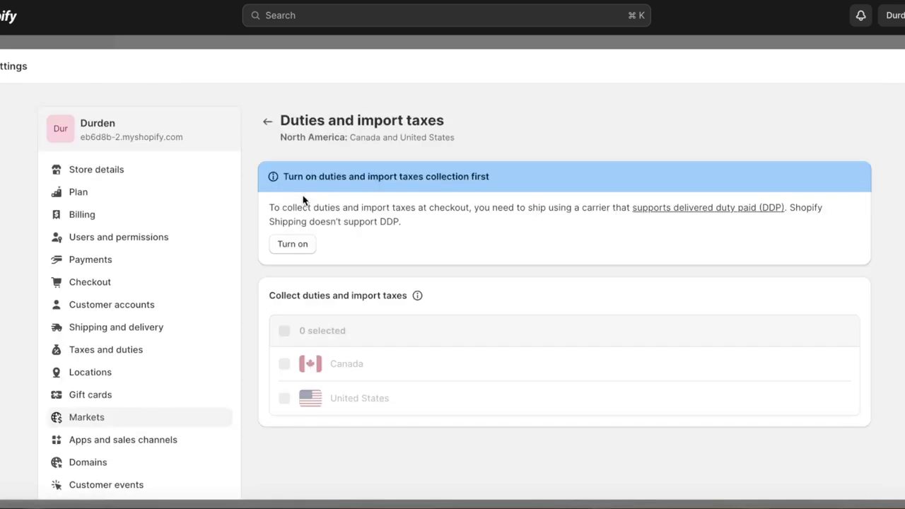
left_click(292, 244)
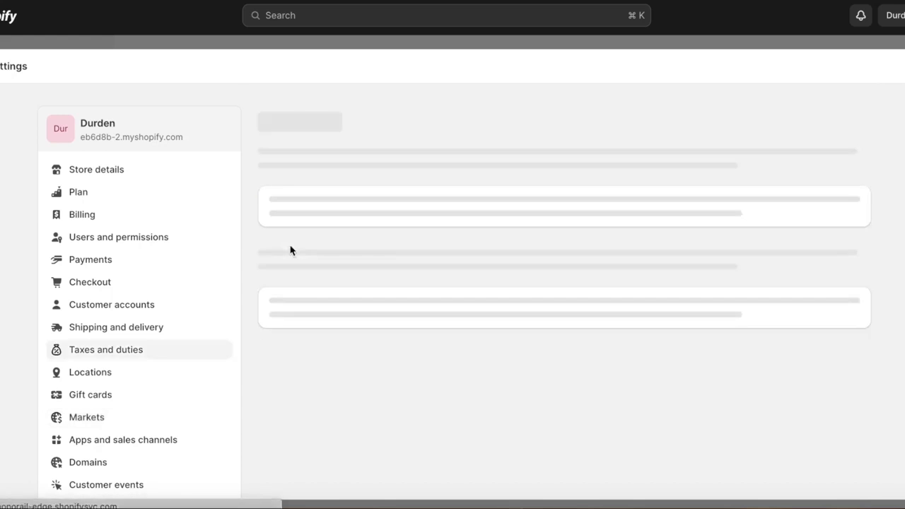
scroll(290, 249, "down", 2)
scroll(290, 249, "down", 10)
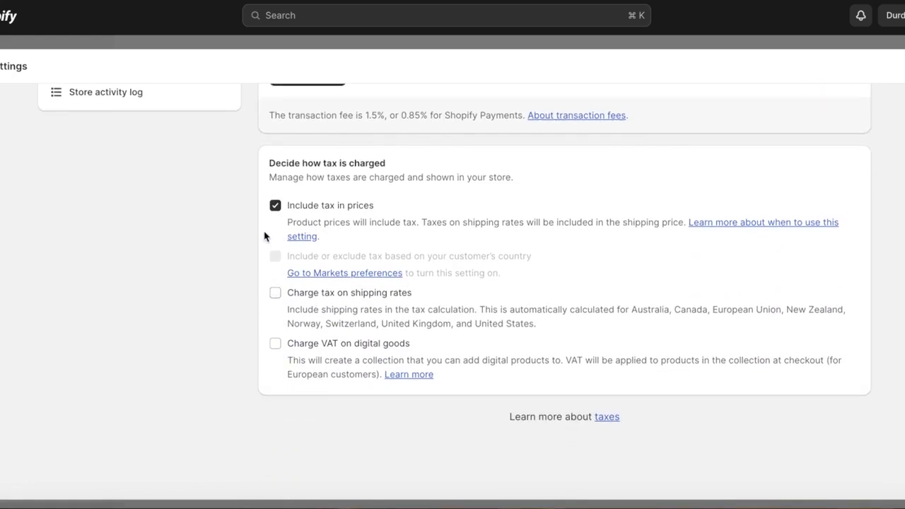
Step: Stop including tax in prices, charge tax on shipping rates, save the tax settings, and close the settings
left_click(275, 207)
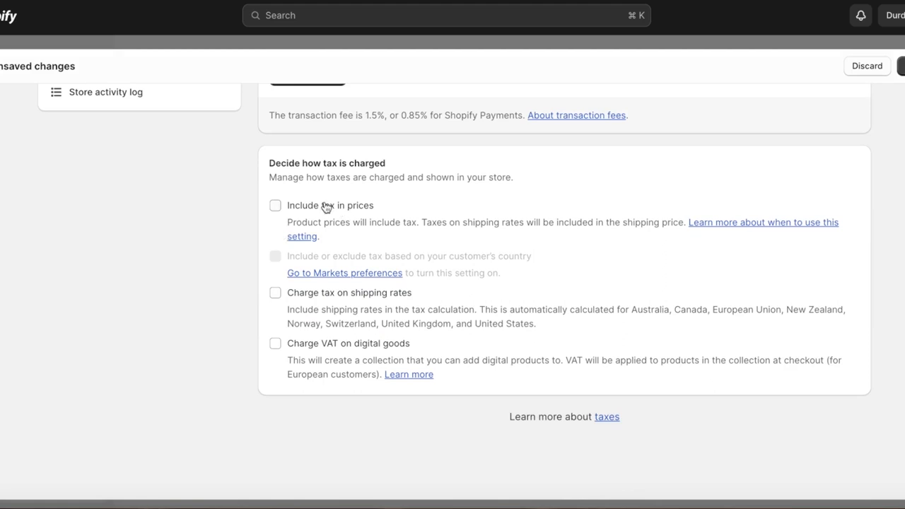
left_click(275, 295)
left_click(275, 344)
left_click(276, 349)
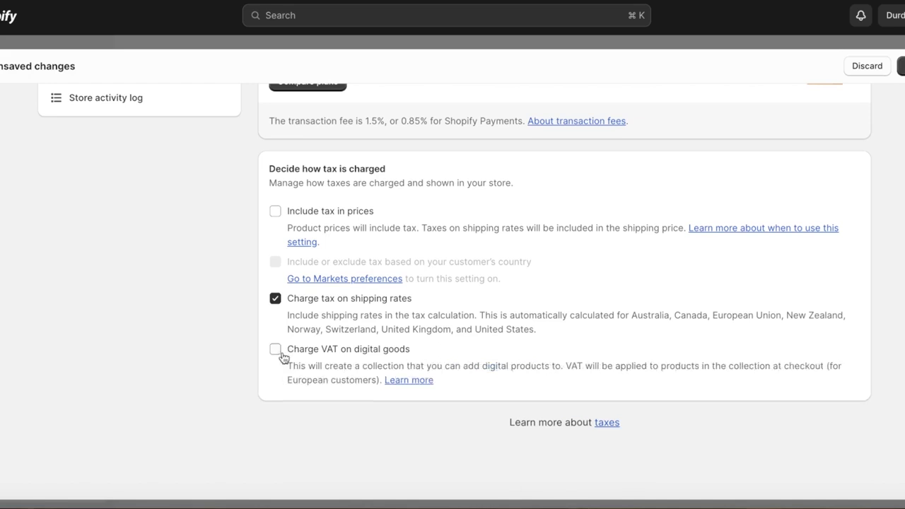
left_click(903, 66)
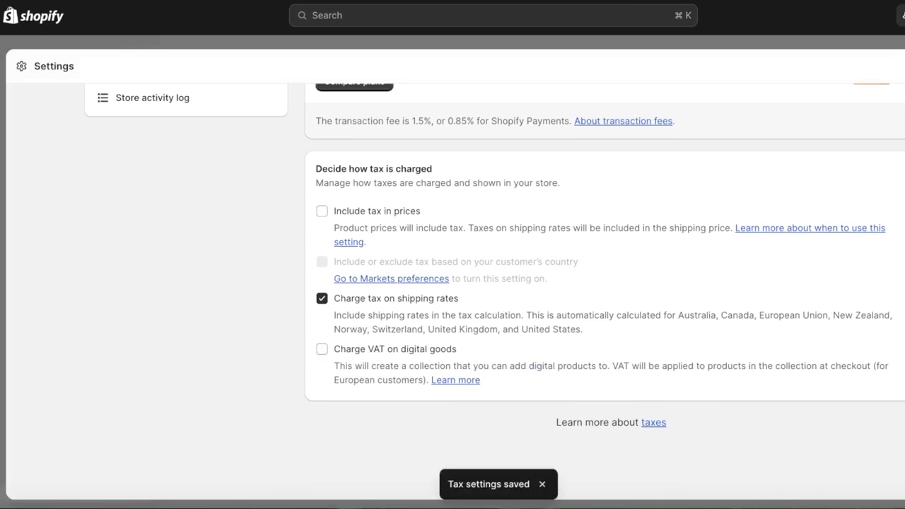
left_click(904, 66)
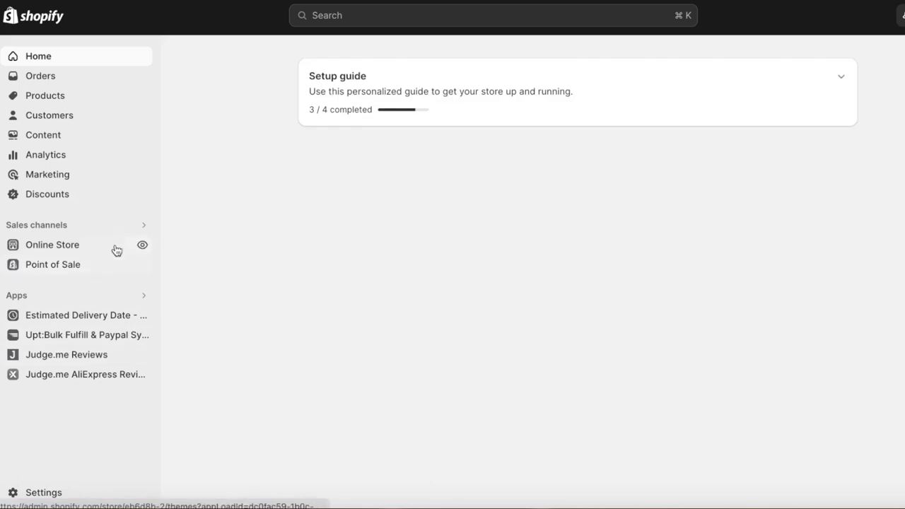
Step: Preview the Anon Tote product in the online store and try to buy it immediately
left_click(50, 98)
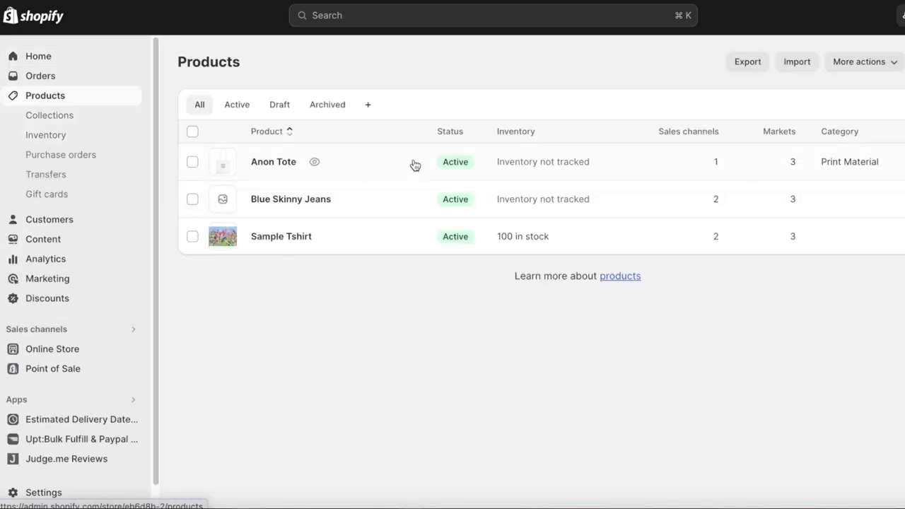
left_click(314, 162)
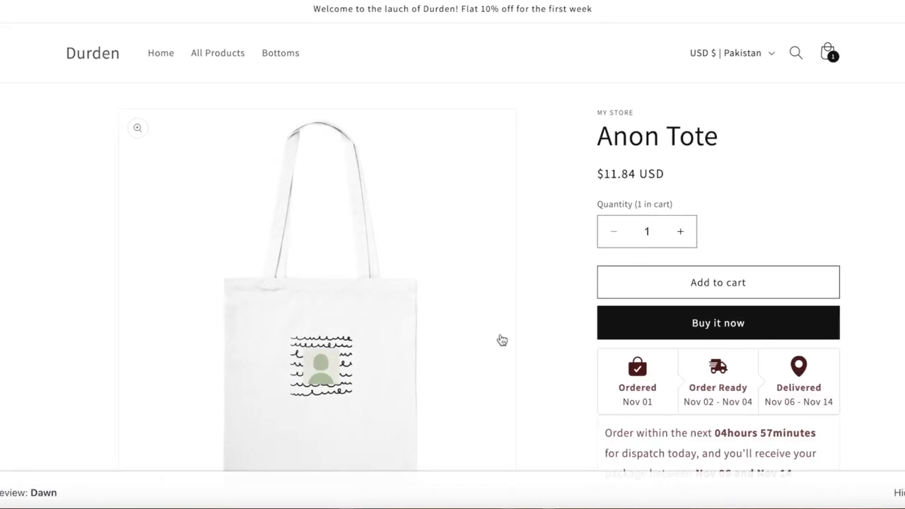
left_click(655, 322)
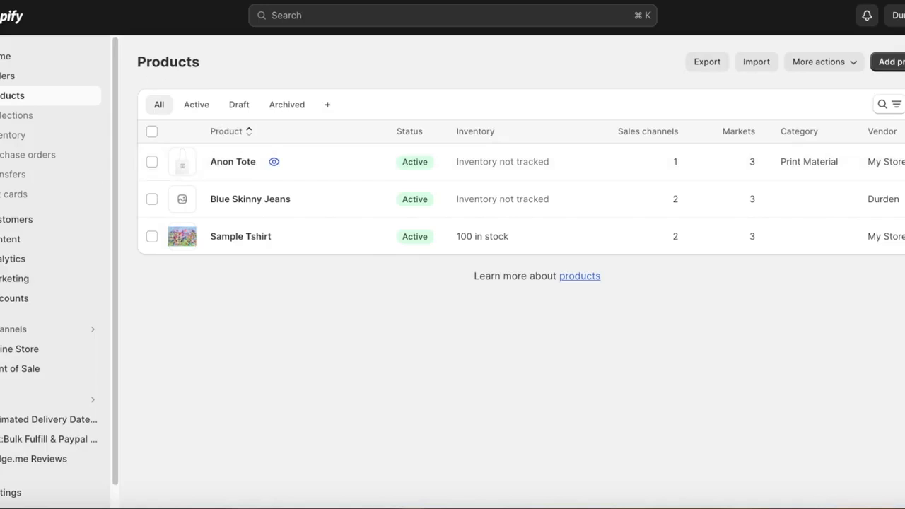
Step: Return to the store settings in the Shopify admin and review the General shipping profile's zones and rates
left_click(3, 494)
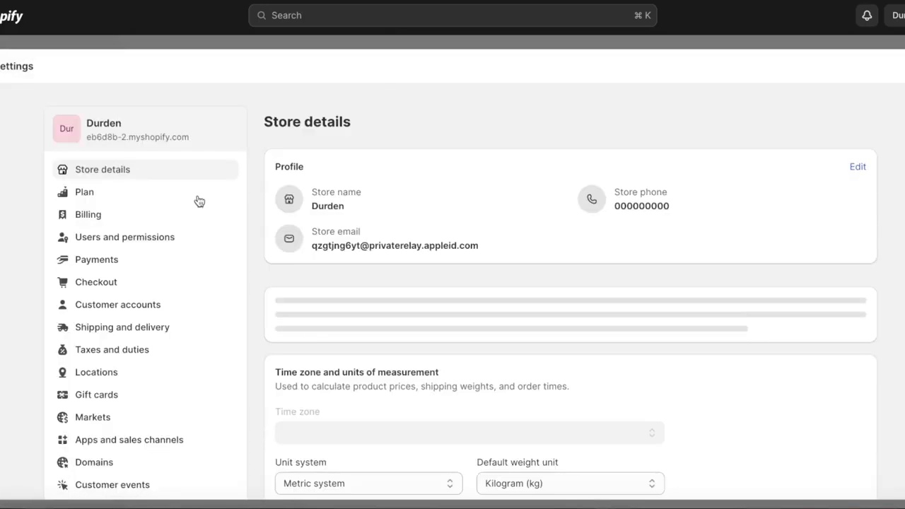
scroll(99, 339, "down", 4)
scroll(92, 297, "up", 3)
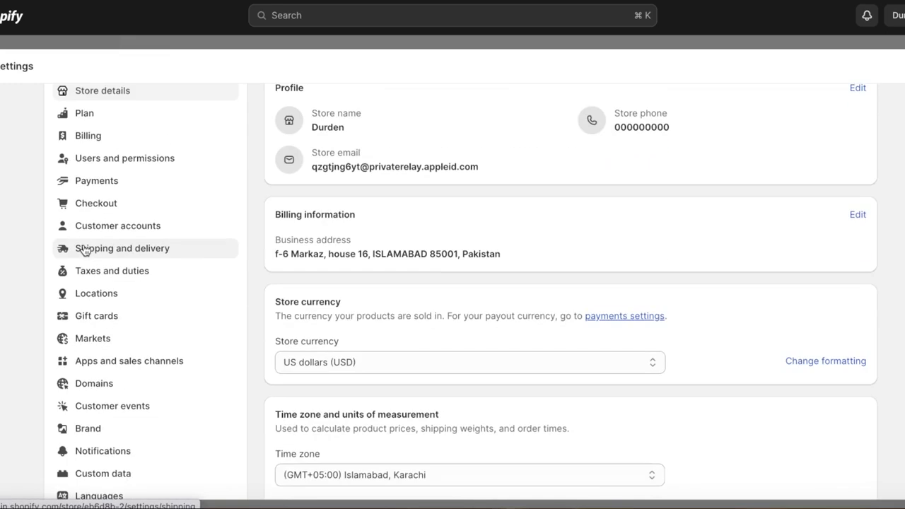
left_click(91, 206)
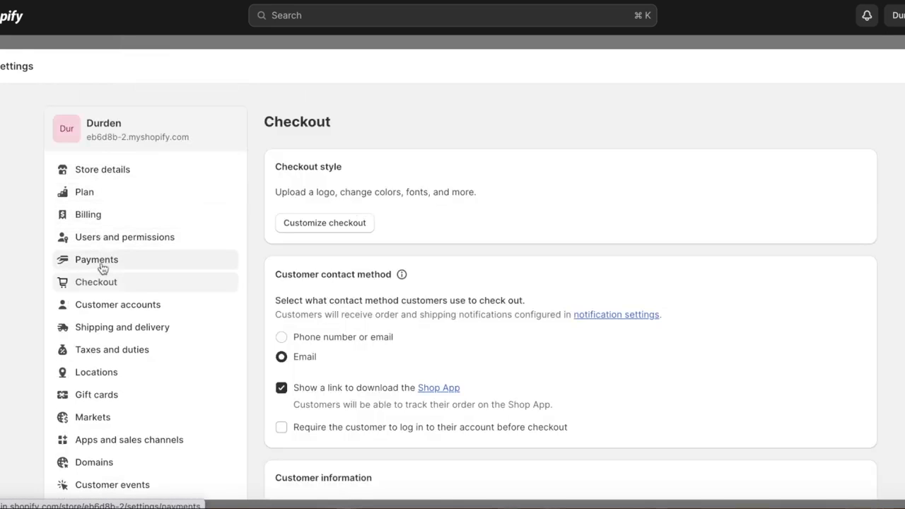
left_click(76, 327)
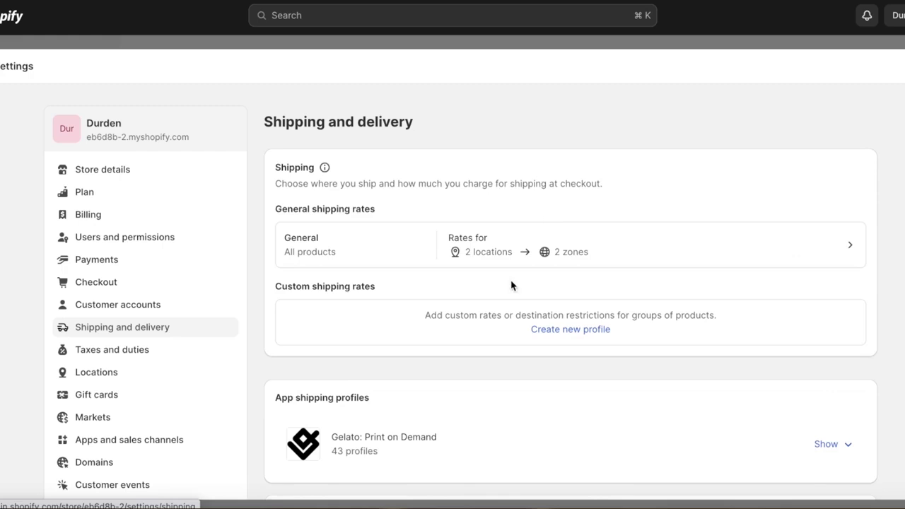
left_click(521, 255)
scroll(551, 169, "down", 3)
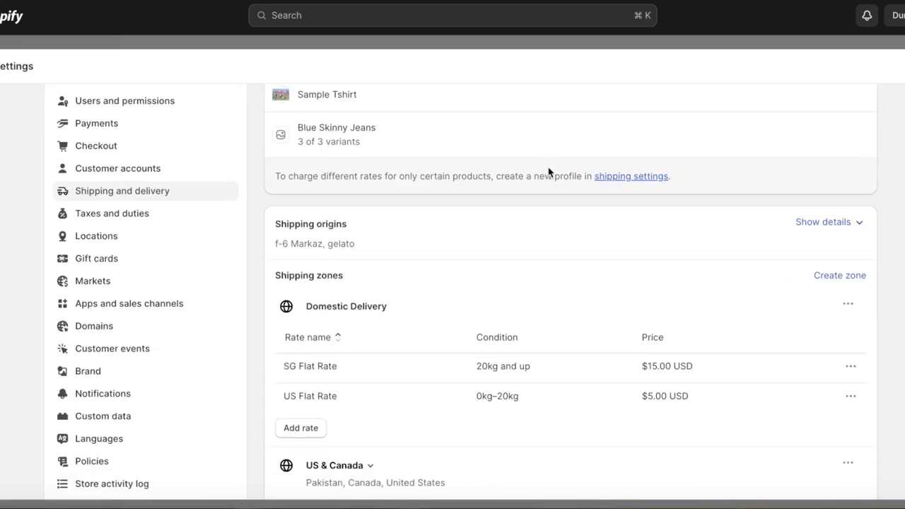
scroll(548, 172, "down", 5)
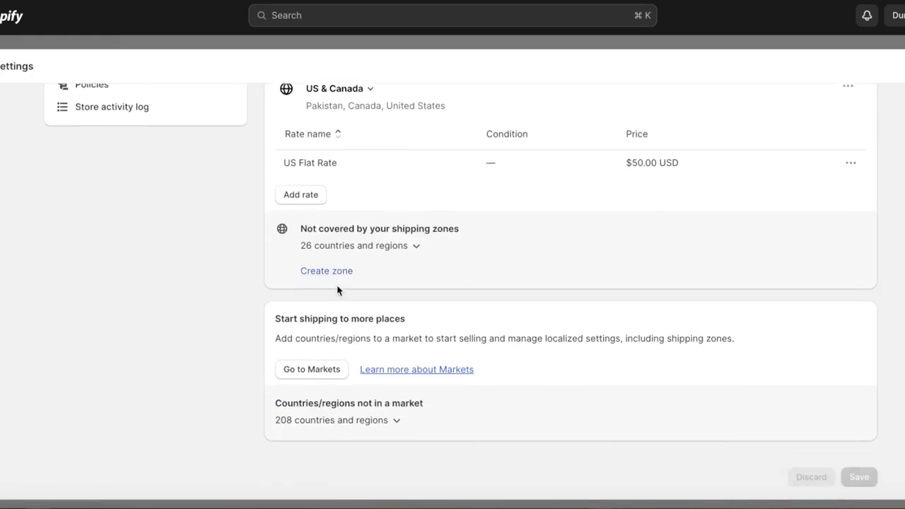
scroll(664, 206, "down", 1)
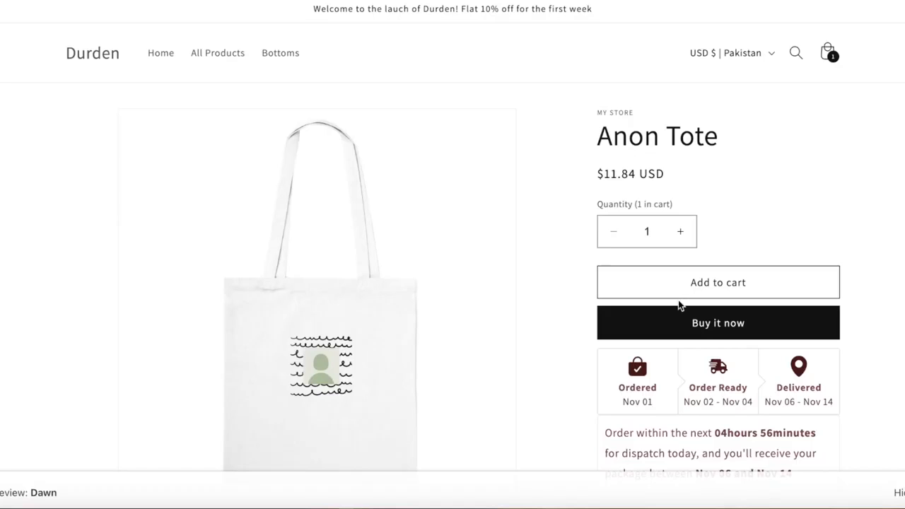
Step: Try to buy the Anon Tote and the Sample Tshirt from the storefront preview, and return to the Shopify admin home
left_click(673, 321)
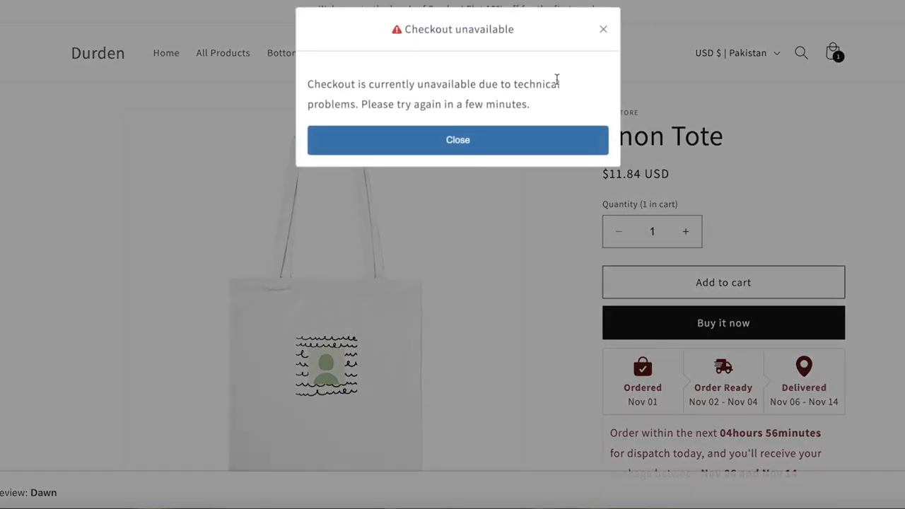
left_click(608, 31)
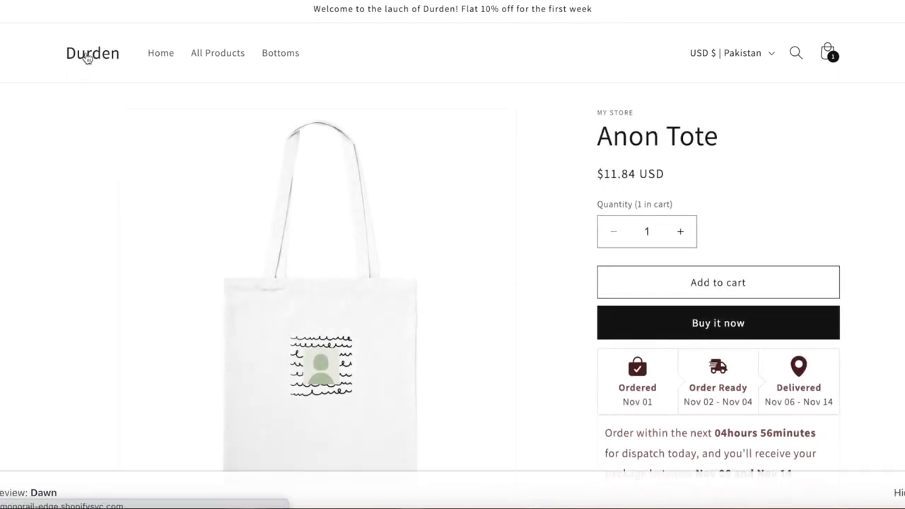
scroll(690, 337, "down", 5)
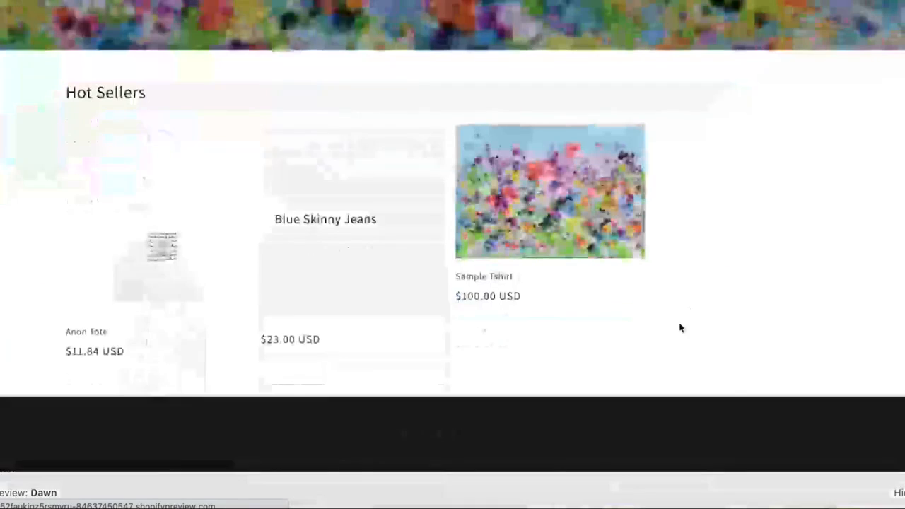
left_click(509, 207)
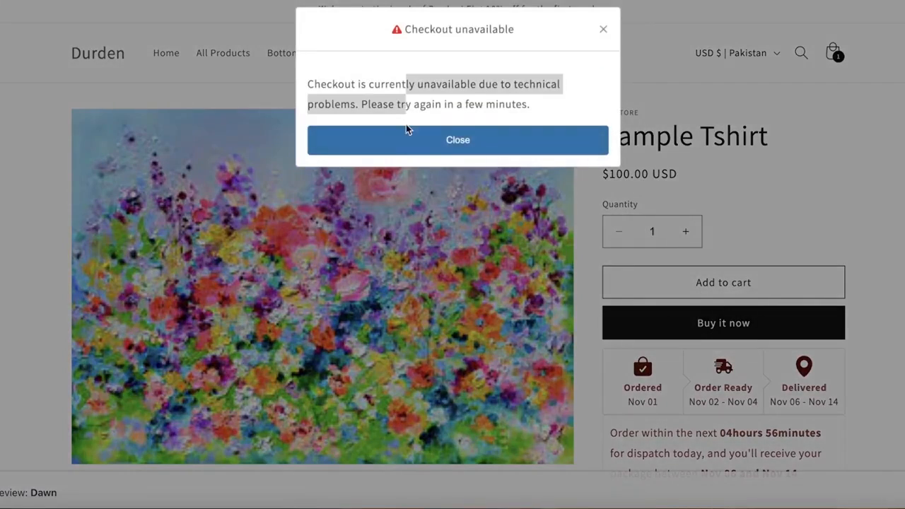
left_click(406, 138)
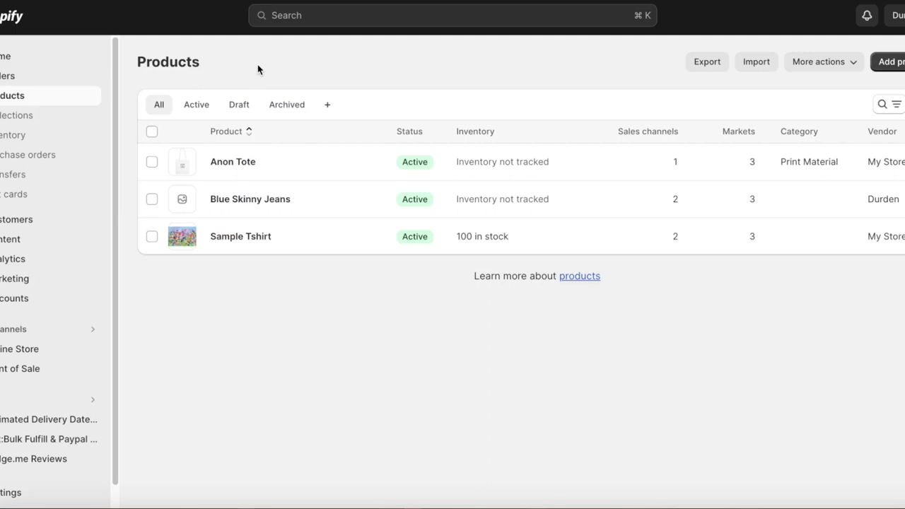
left_click(6, 54)
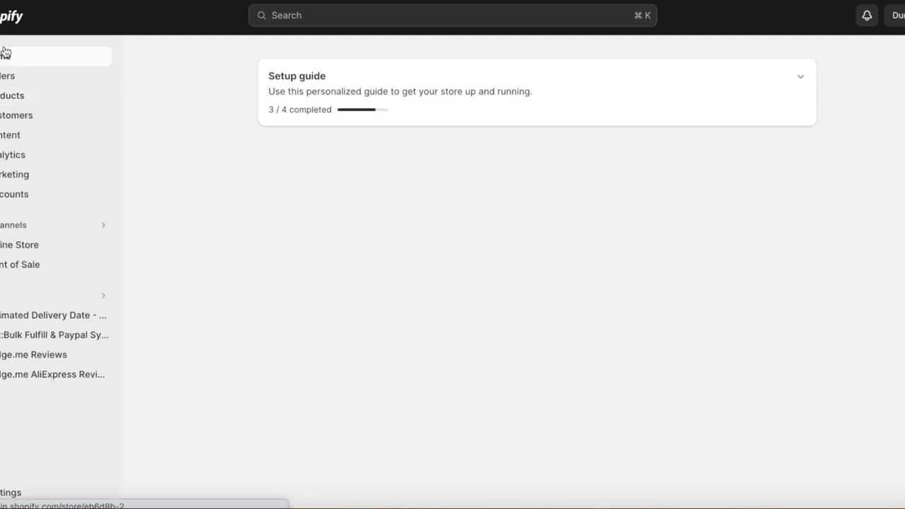